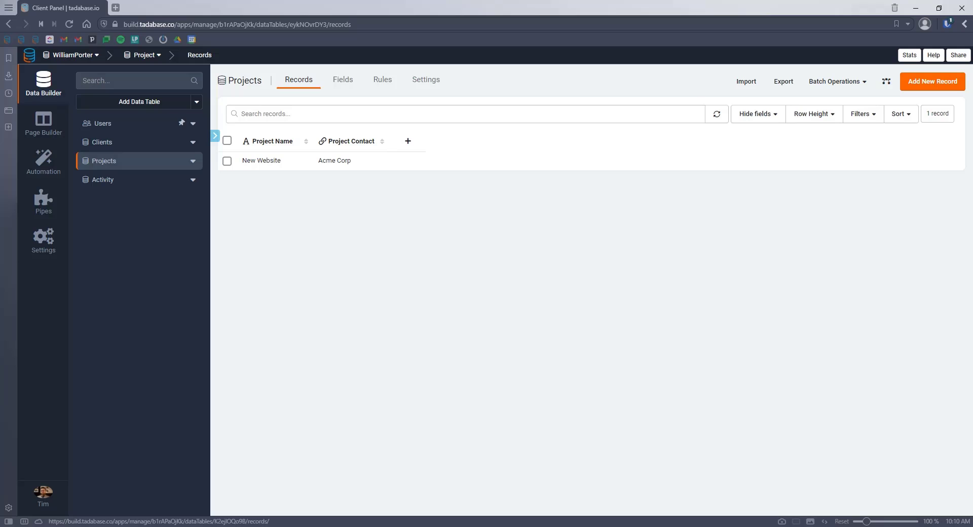
# Step: Browse the Clients, Projects and Activity table records, then switch to the Page Builder
pyautogui.click(99, 144)
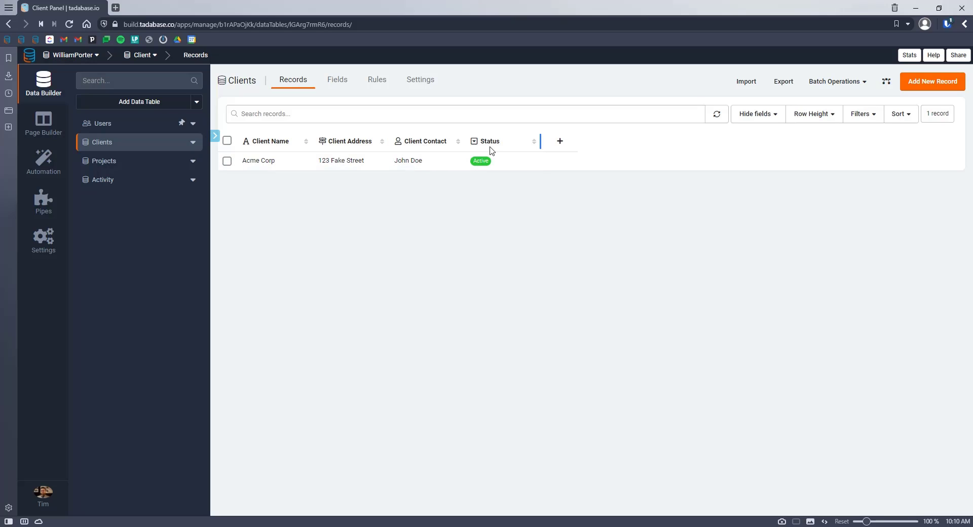
pyautogui.click(124, 163)
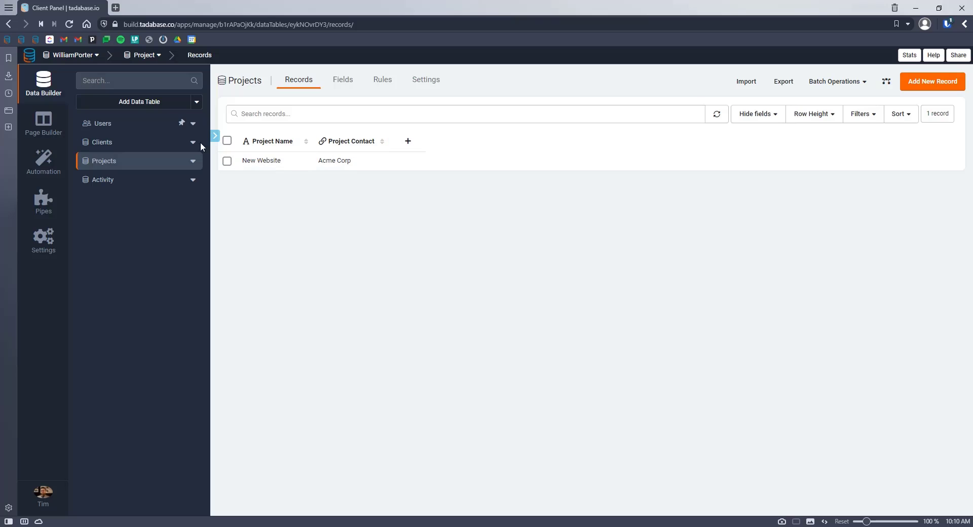
pyautogui.click(120, 182)
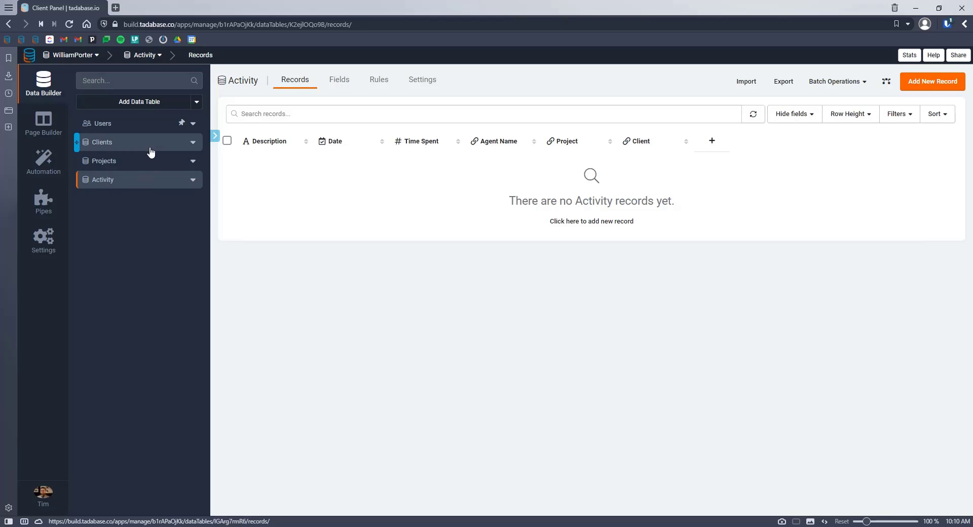
pyautogui.click(123, 149)
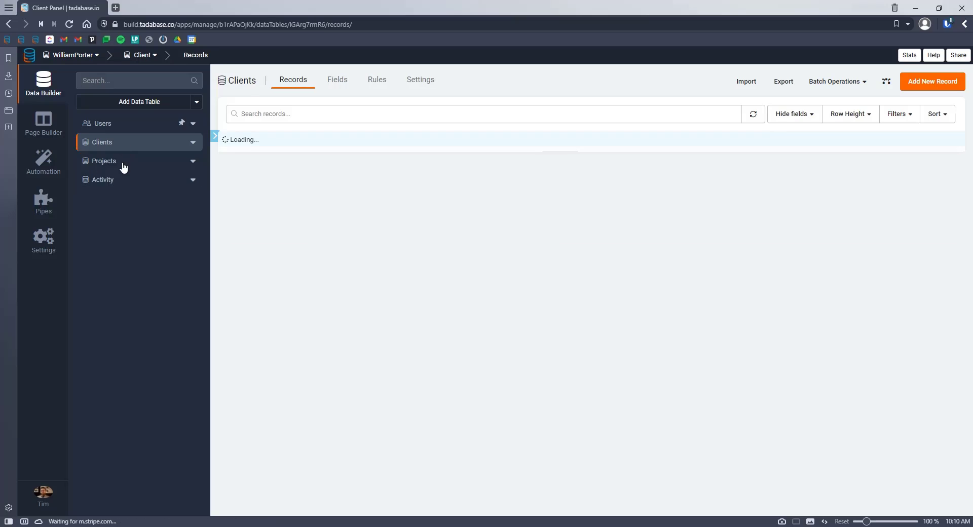
pyautogui.click(122, 162)
pyautogui.click(124, 185)
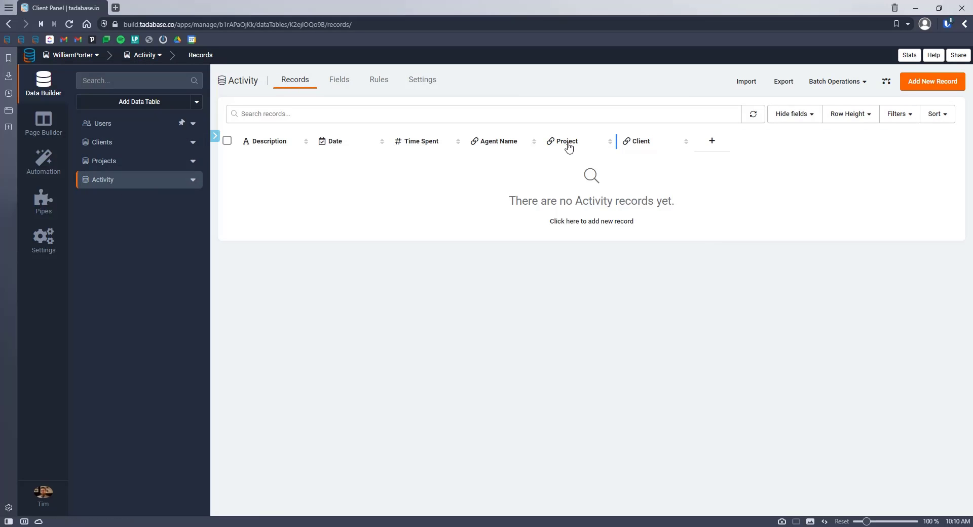
pyautogui.click(44, 124)
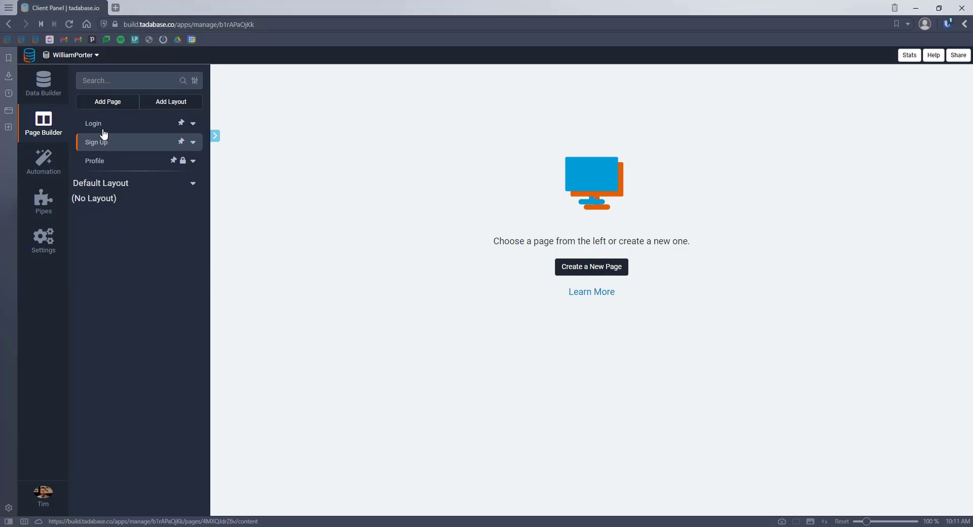
# Step: Create an 'Activity' page in the Default Layout Menu with an Activity table, add form and details page
pyautogui.click(106, 104)
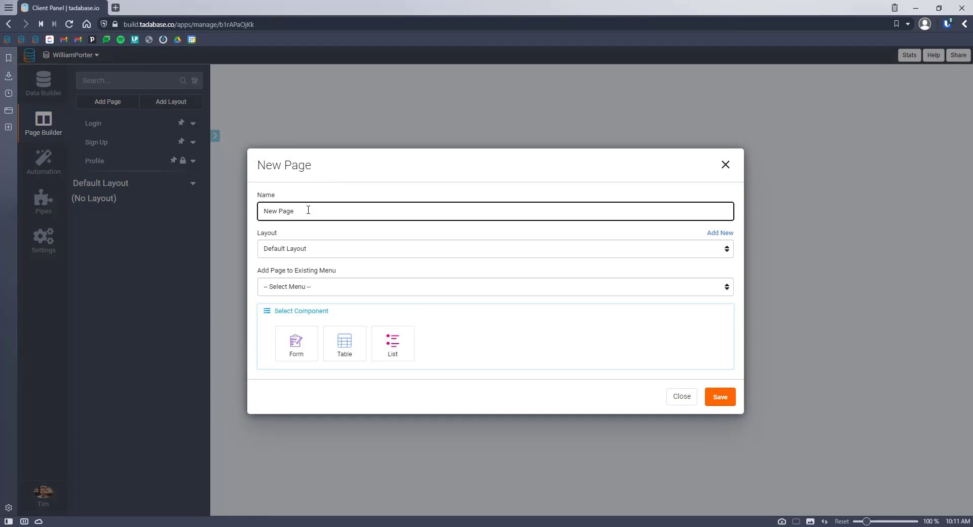
pyautogui.tripleClick(308, 210)
pyautogui.write('Activity')
pyautogui.click(304, 286)
pyautogui.click(282, 307)
pyautogui.click(344, 342)
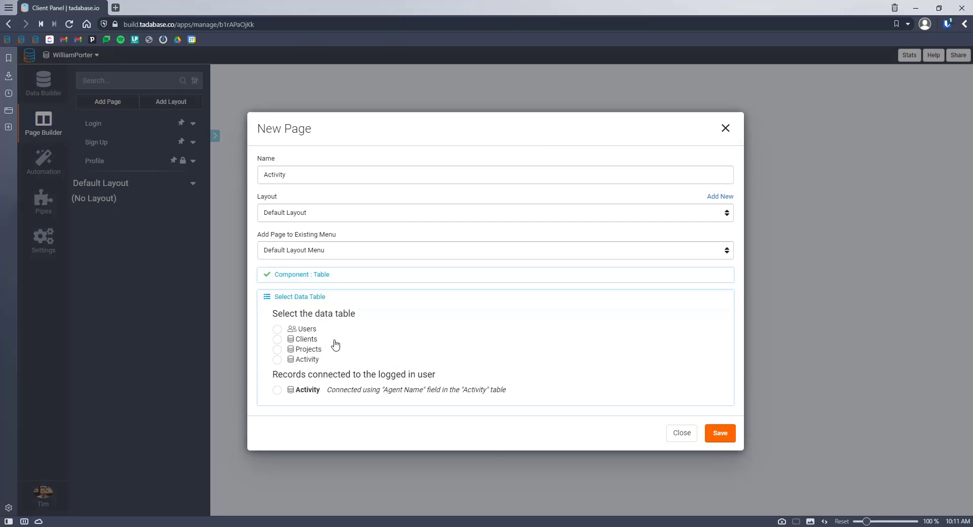
pyautogui.click(299, 361)
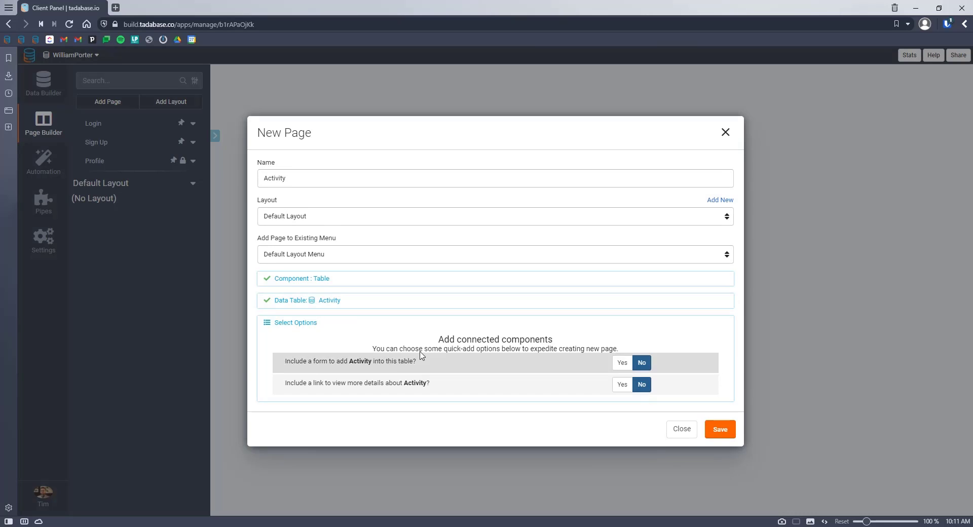
pyautogui.click(621, 363)
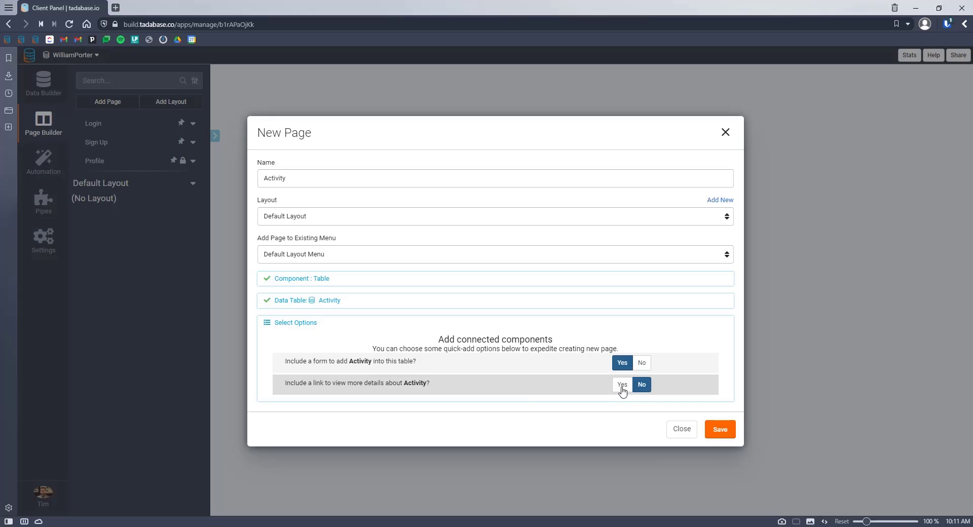
pyautogui.click(623, 386)
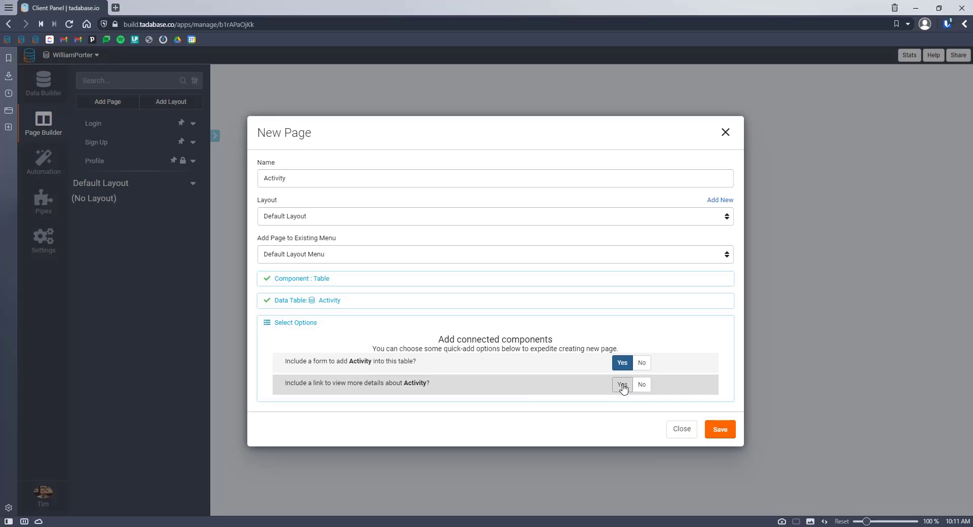
pyautogui.click(715, 436)
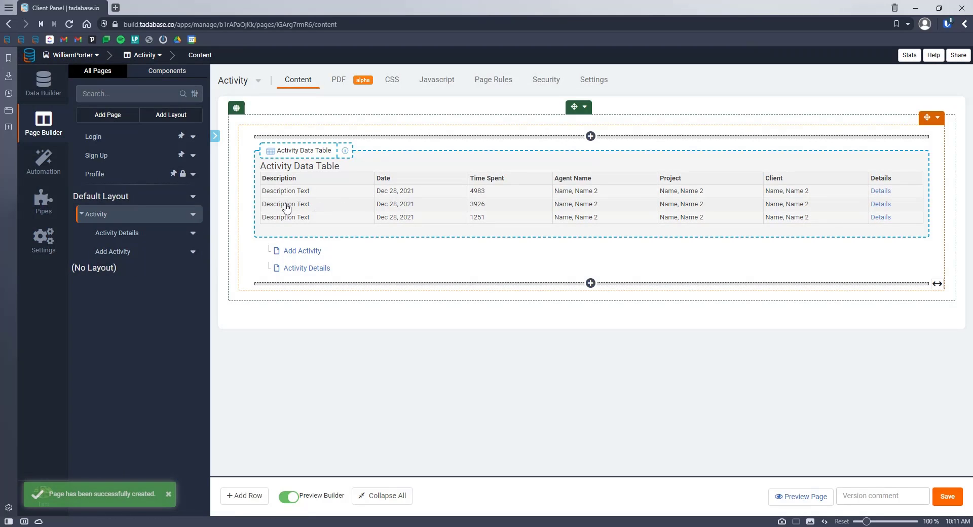
# Step: Set the Activity table's Details column link type to Button and save the table
pyautogui.click(324, 206)
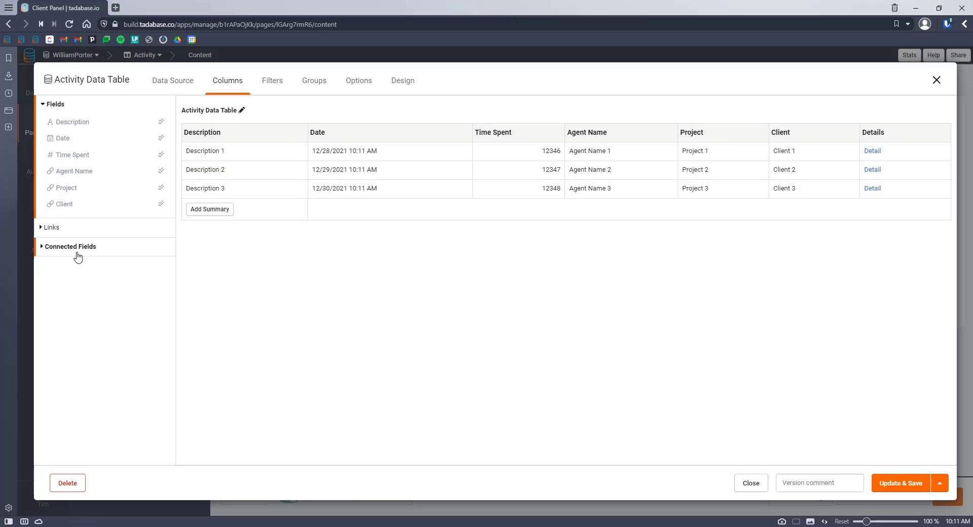
pyautogui.click(881, 140)
pyautogui.click(349, 129)
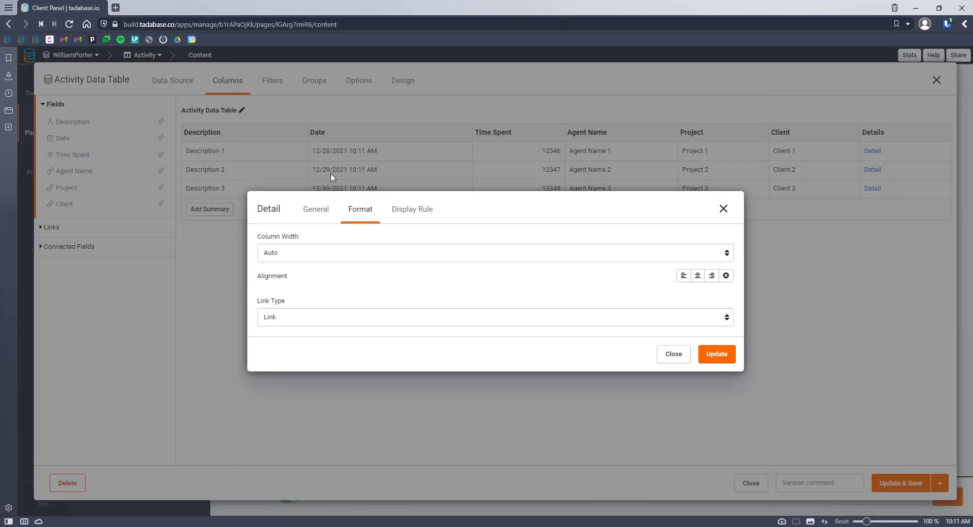
pyautogui.click(296, 312)
pyautogui.click(291, 342)
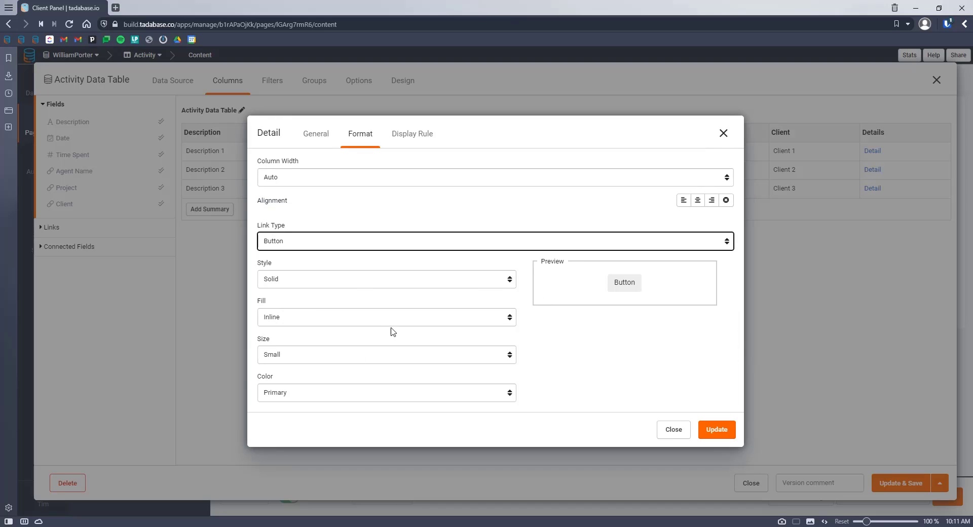
pyautogui.click(714, 434)
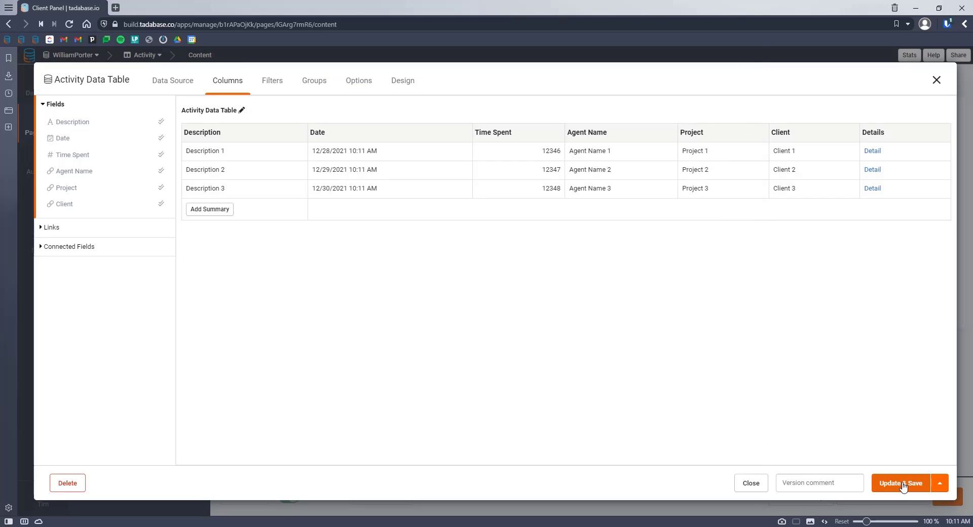
pyautogui.click(891, 485)
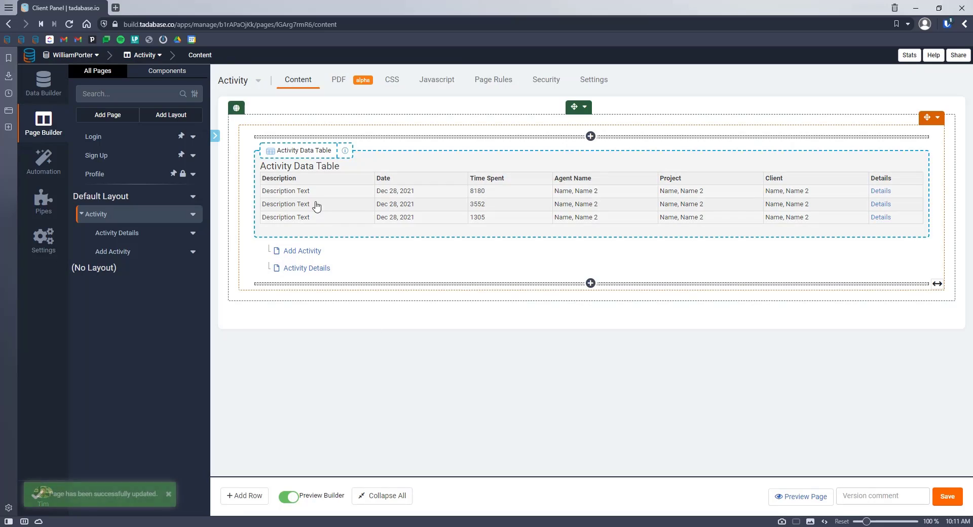
# Step: Open the Add Activity form editor and remove the row holding all its fields
pyautogui.click(296, 251)
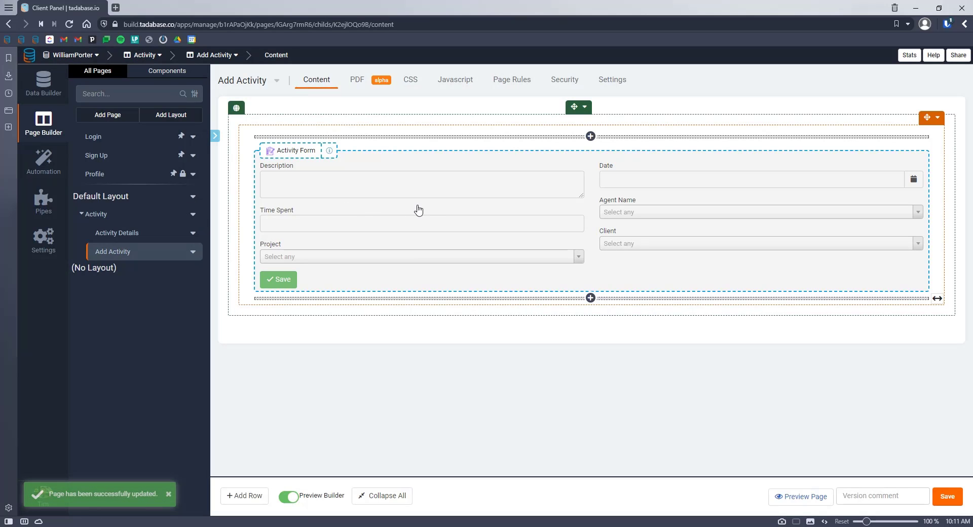
pyautogui.click(374, 205)
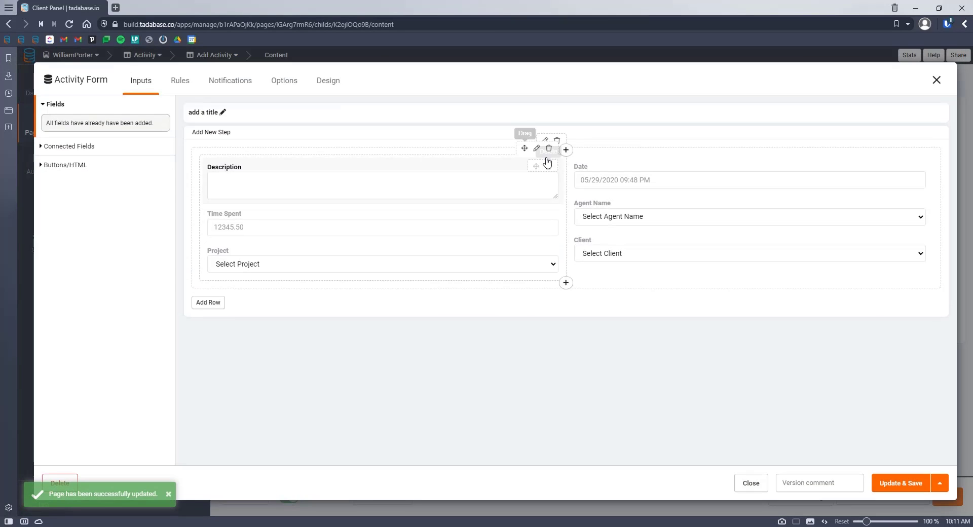
pyautogui.click(557, 142)
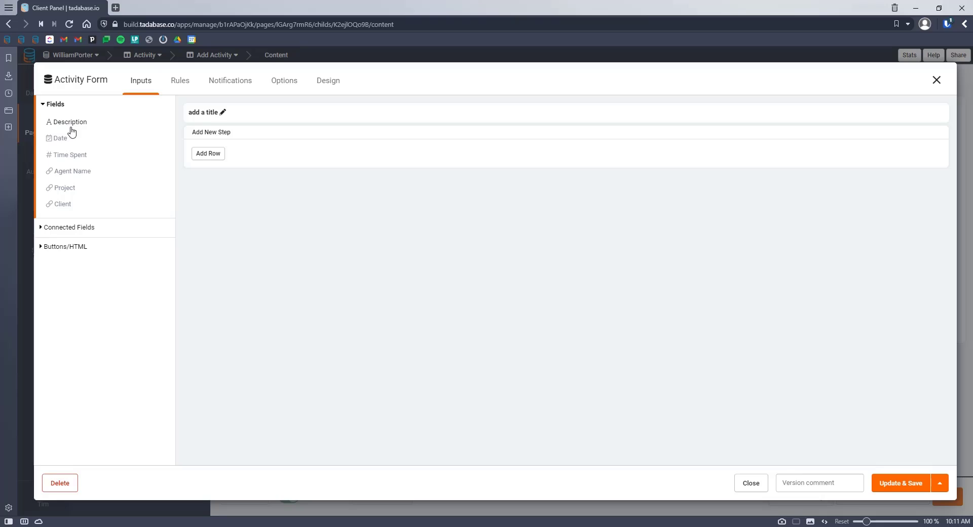
# Step: Re-add Client, Project, Description, Time Spent and Date fields in order, then edit Project's settings
pyautogui.click(62, 205)
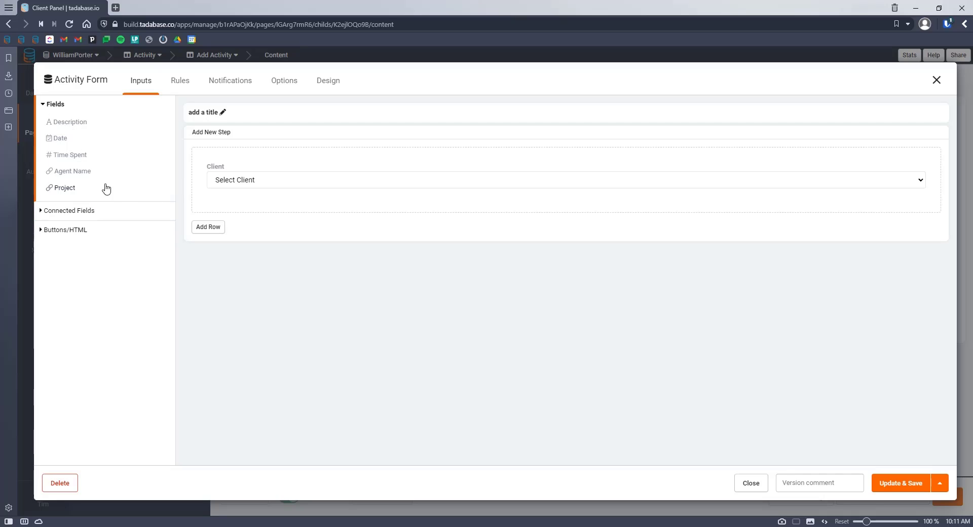
pyautogui.click(62, 188)
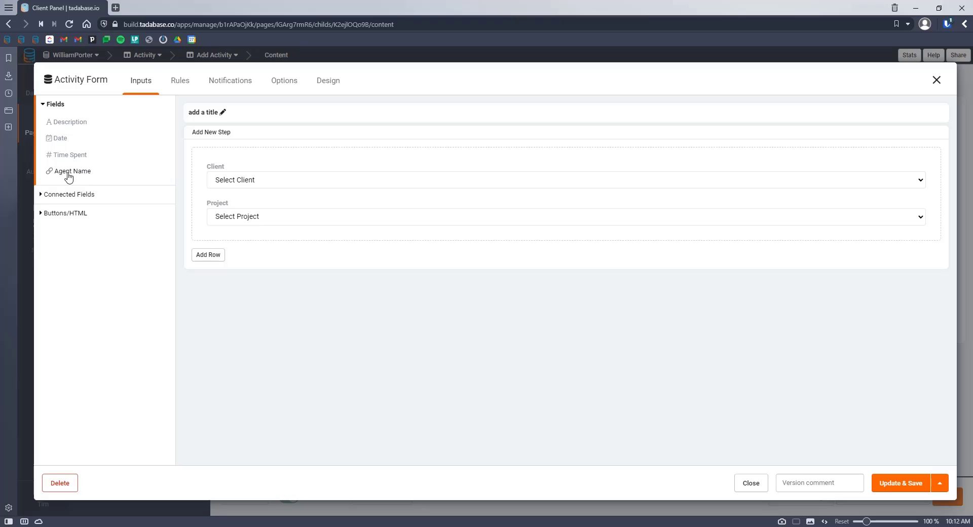
pyautogui.click(64, 126)
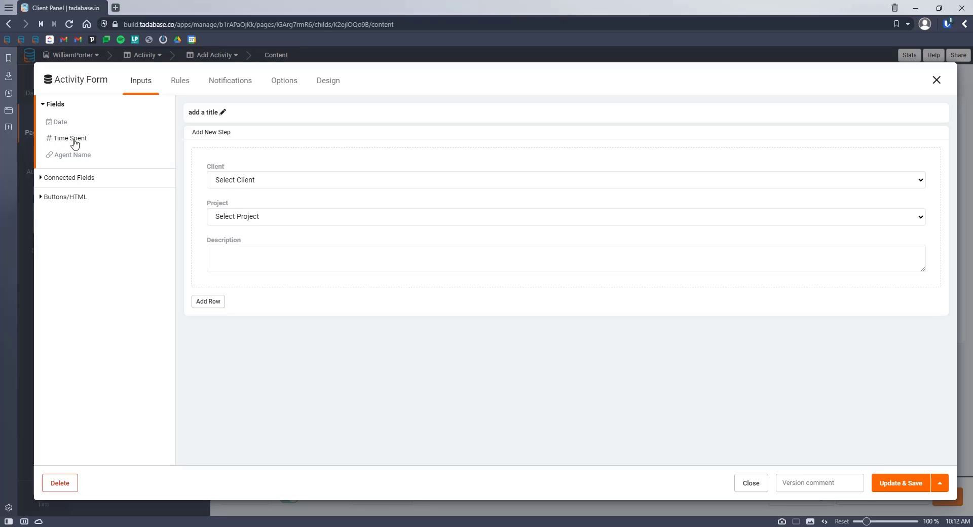
pyautogui.click(70, 144)
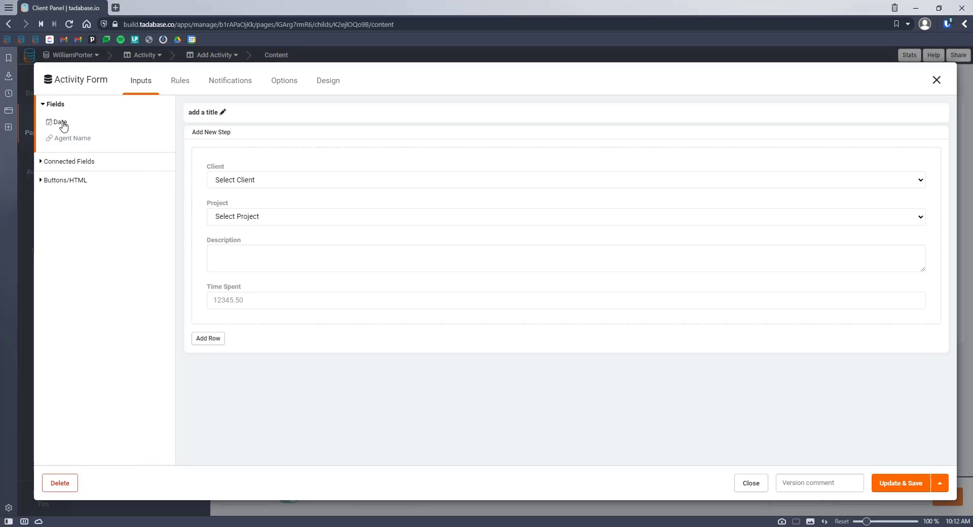
pyautogui.click(63, 124)
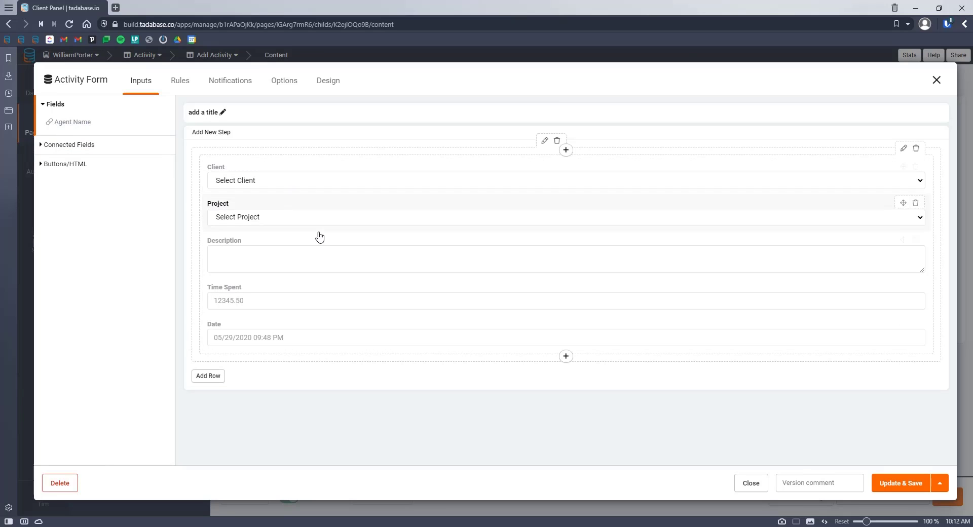
pyautogui.click(286, 218)
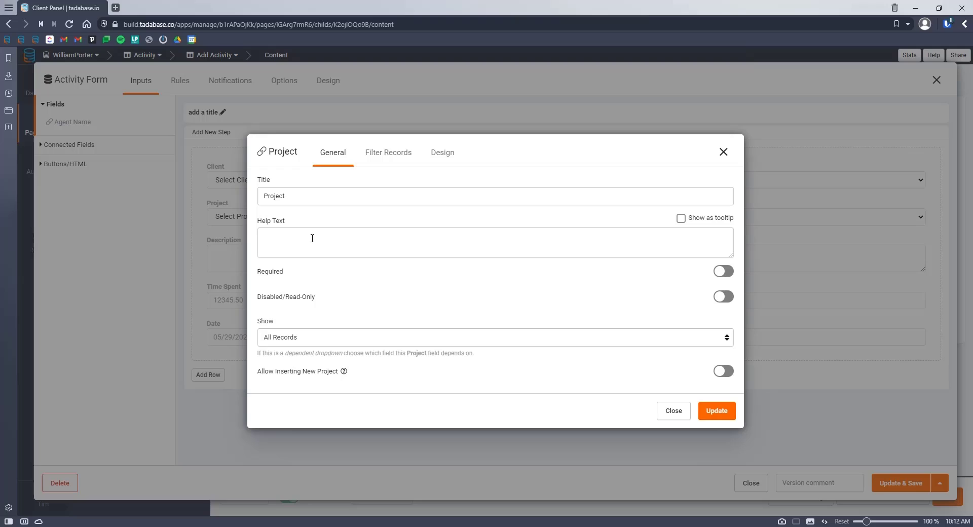
# Step: Limit Project choices to projects connected to the form's Client via the Project Contact field
pyautogui.click(325, 339)
pyautogui.click(307, 361)
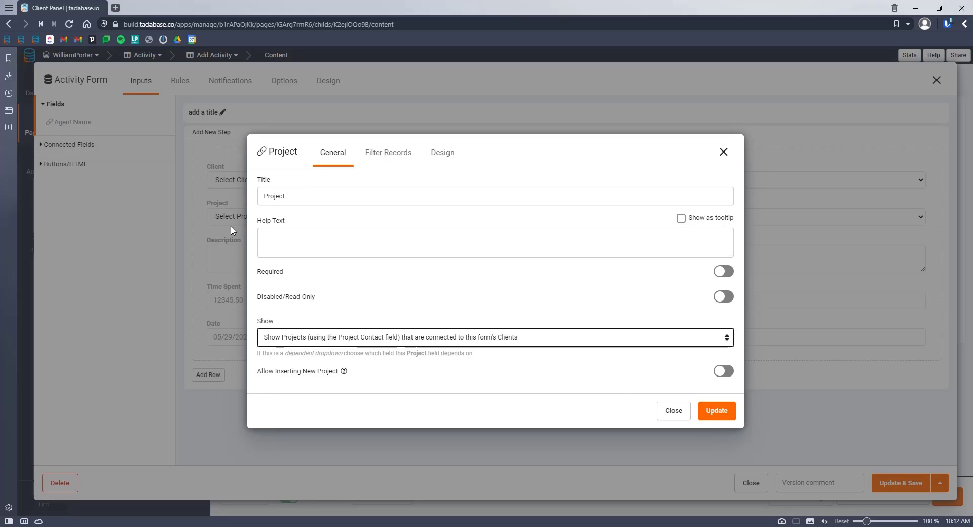
pyautogui.click(716, 413)
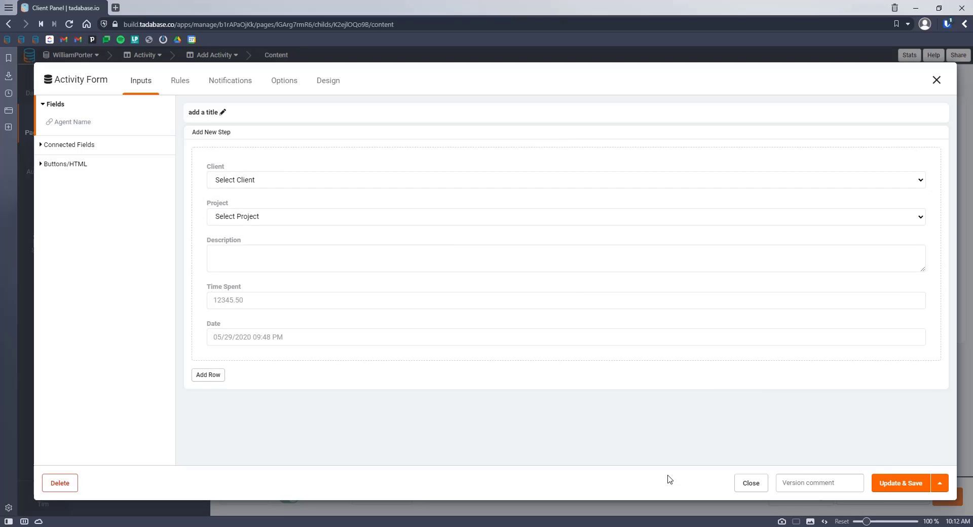
# Step: Add a form record rule that sets Date to the current date and time
pyautogui.click(177, 85)
pyautogui.click(61, 123)
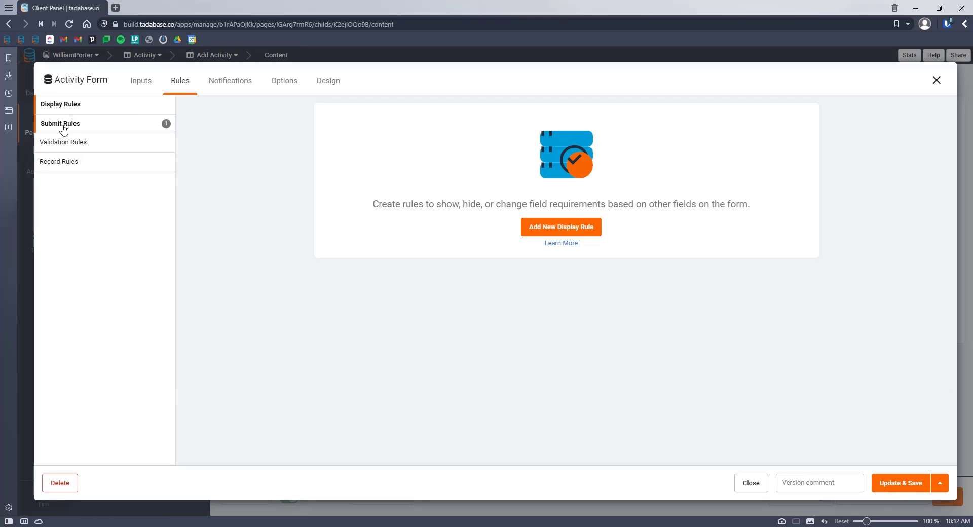
pyautogui.click(61, 162)
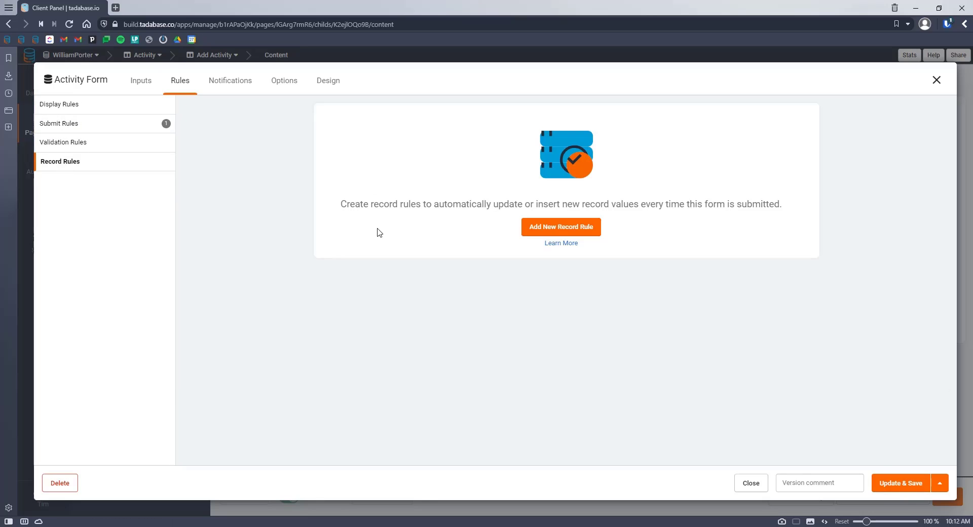
pyautogui.click(561, 229)
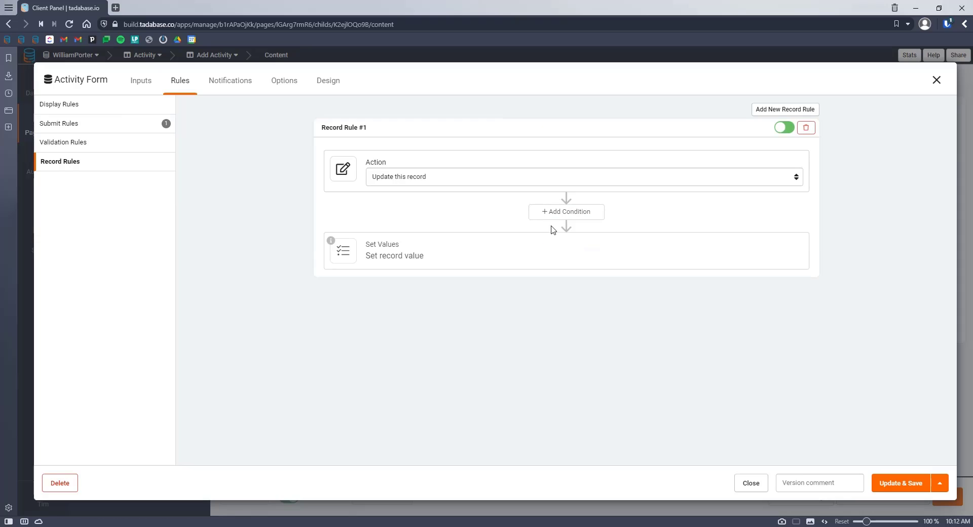
pyautogui.click(390, 253)
pyautogui.click(380, 295)
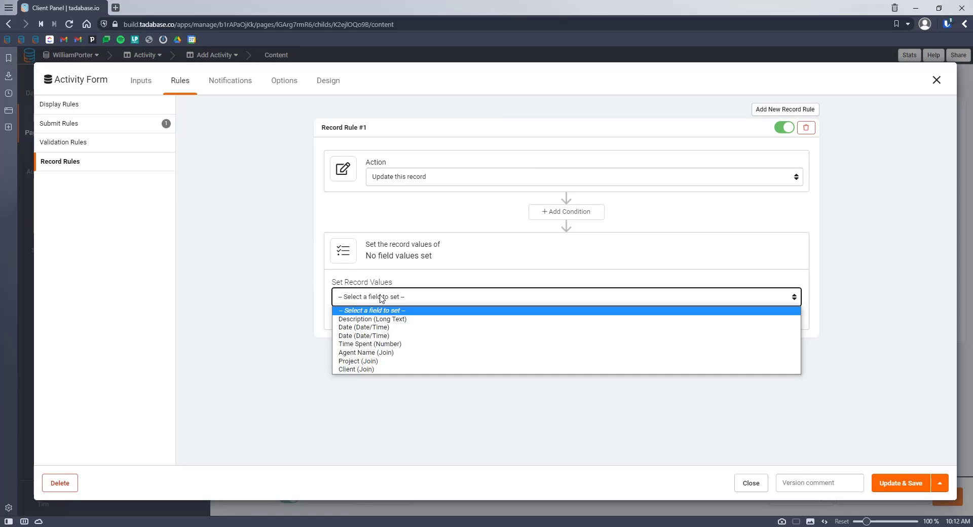
pyautogui.click(369, 328)
pyautogui.click(614, 300)
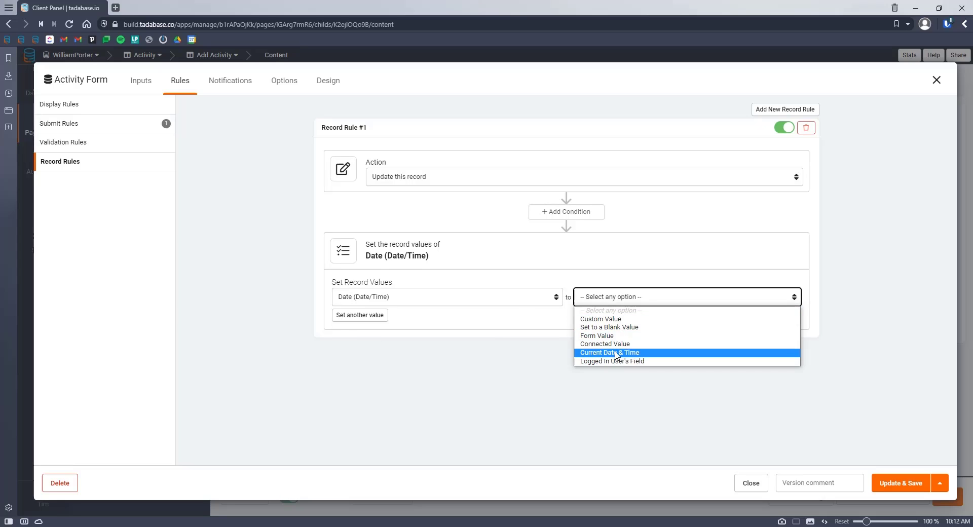
pyautogui.click(615, 354)
# Step: Have the rule also set Agent Name to the logged-in user, and save the form
pyautogui.click(354, 315)
pyautogui.click(349, 317)
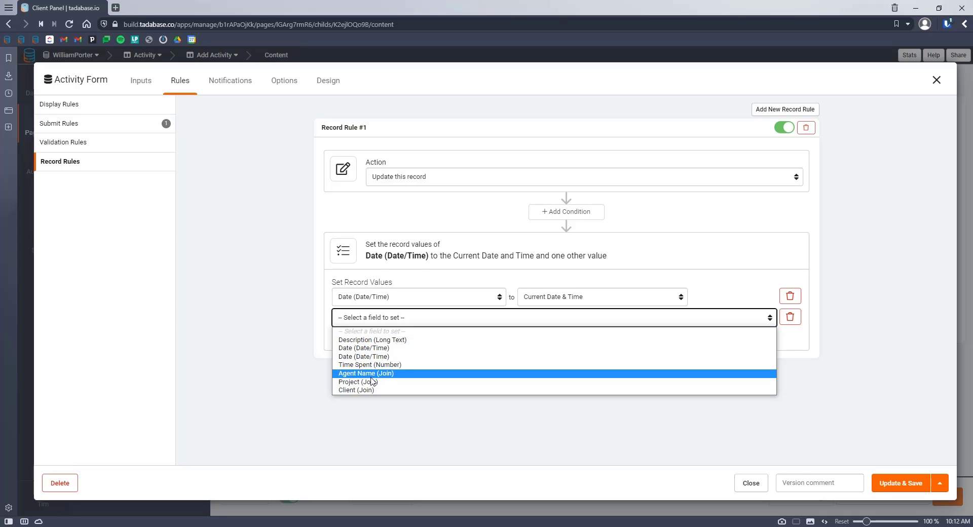
pyautogui.click(371, 375)
pyautogui.click(545, 319)
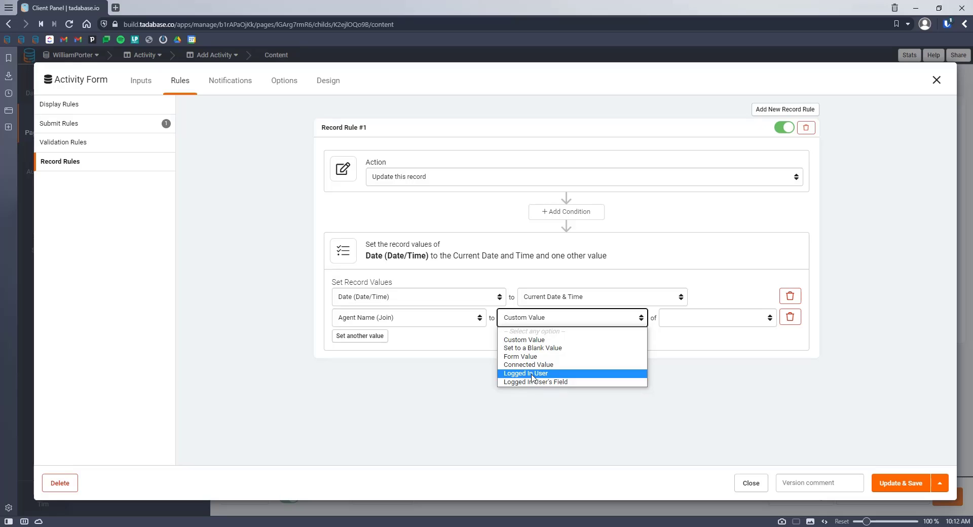
pyautogui.click(527, 372)
pyautogui.click(142, 81)
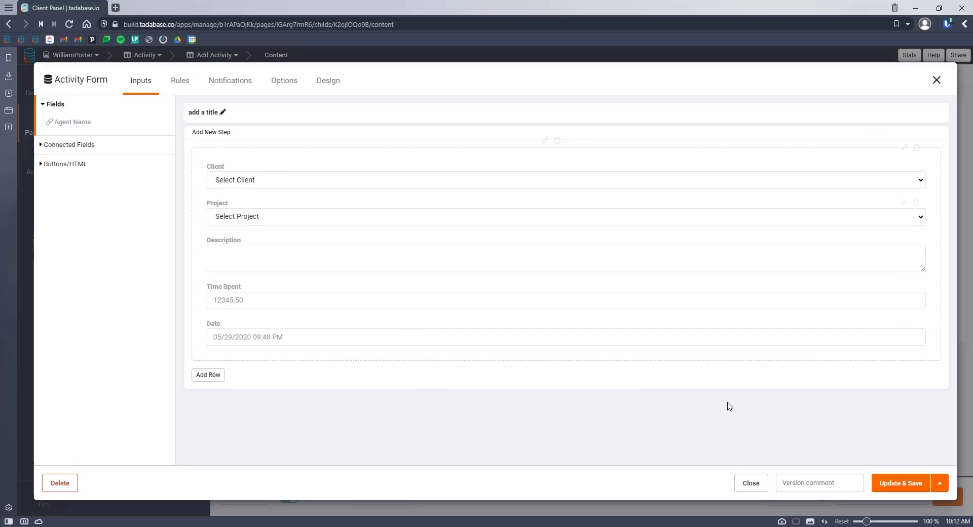
pyautogui.click(901, 482)
# Step: Delete the Date input from the Activity Form and save it
pyautogui.click(312, 256)
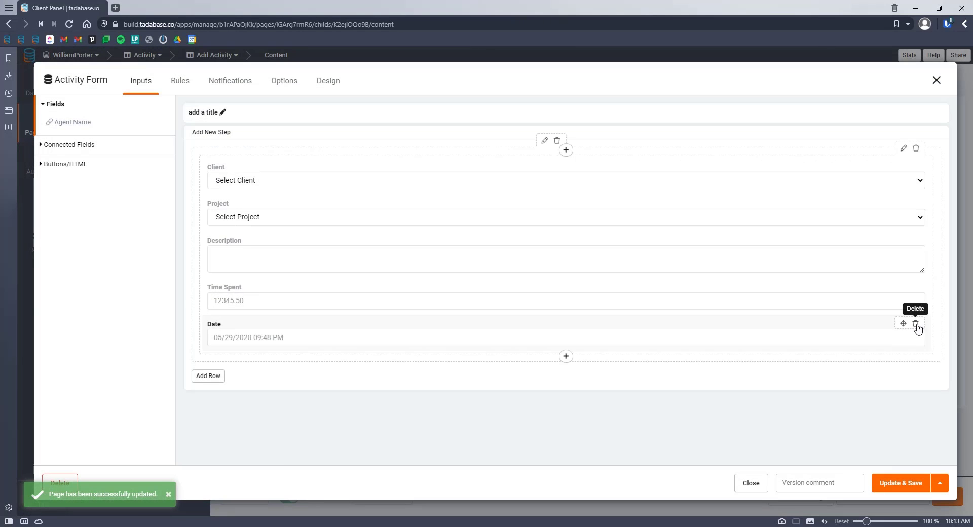
pyautogui.click(914, 321)
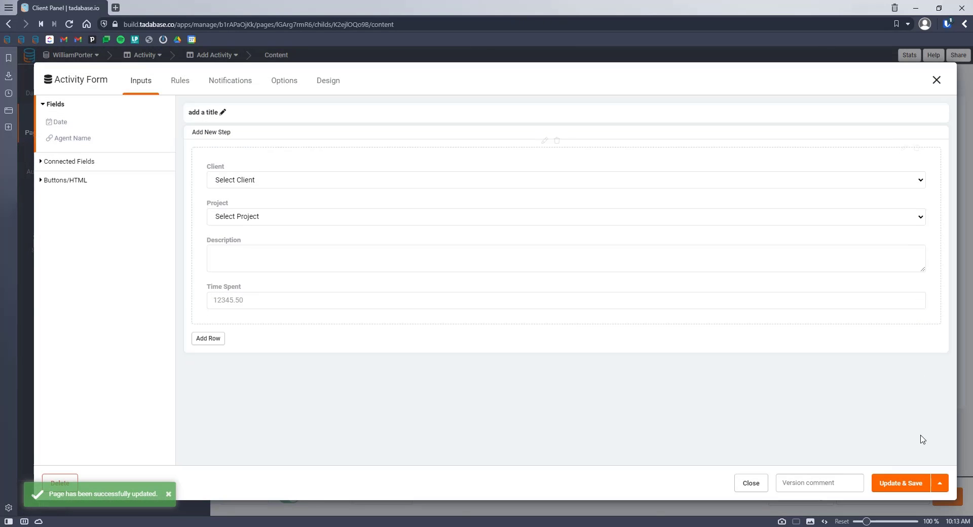
pyautogui.click(922, 486)
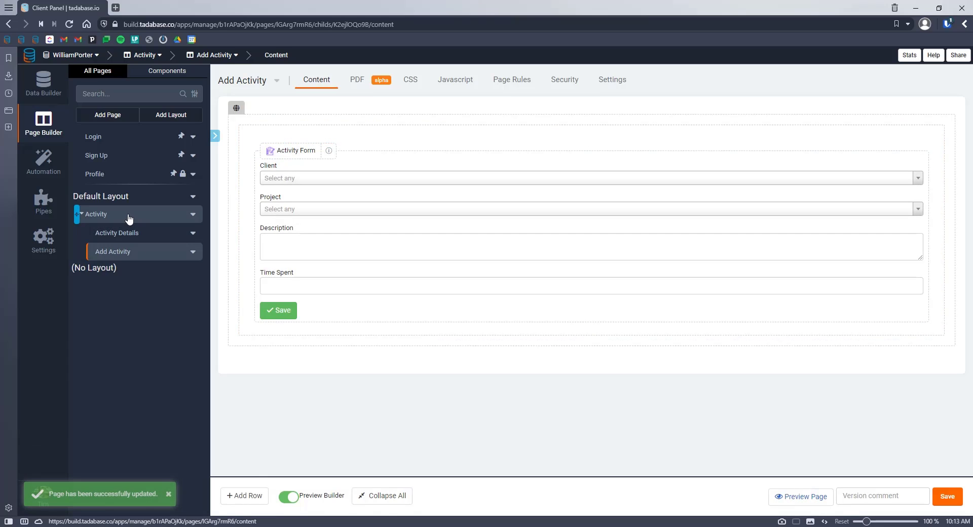
# Step: Preview the Add Activity page and log into the live app with the account e-mail and password
pyautogui.click(802, 496)
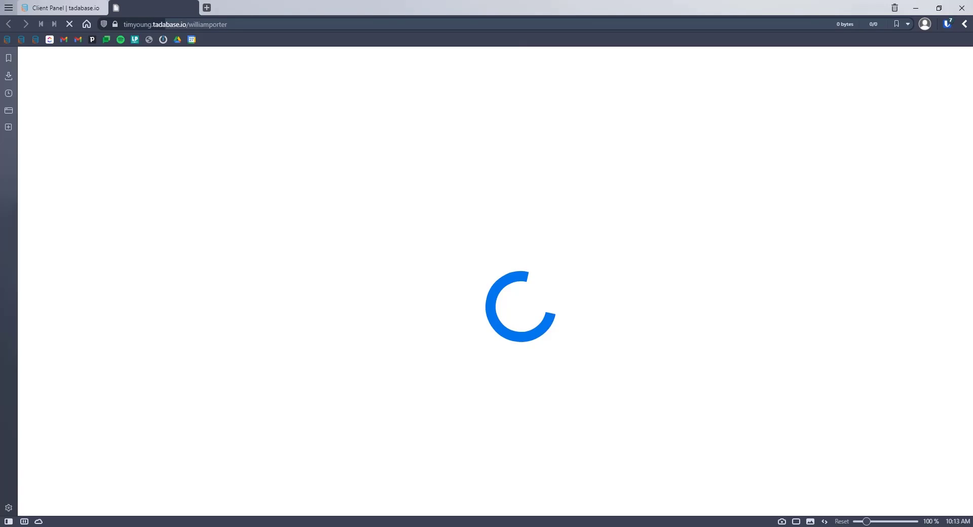
pyautogui.click(748, 99)
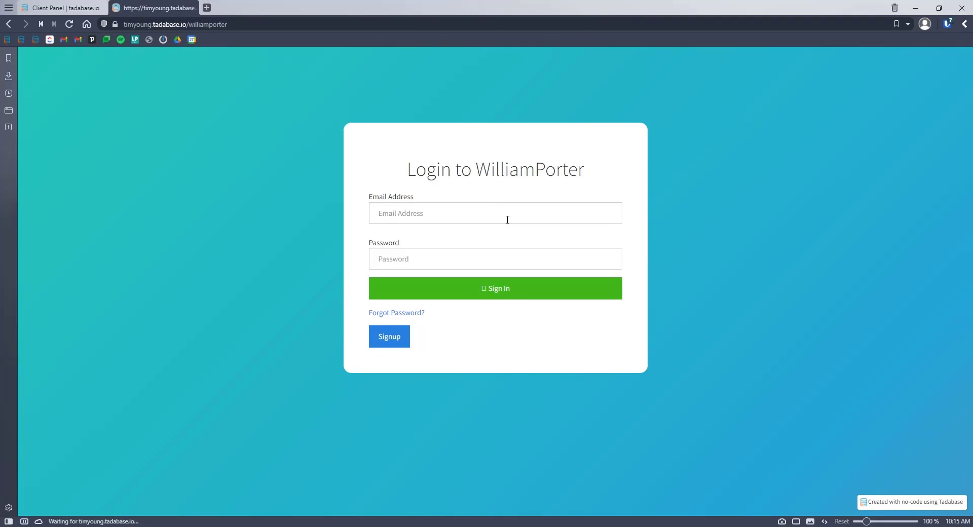
pyautogui.click(429, 218)
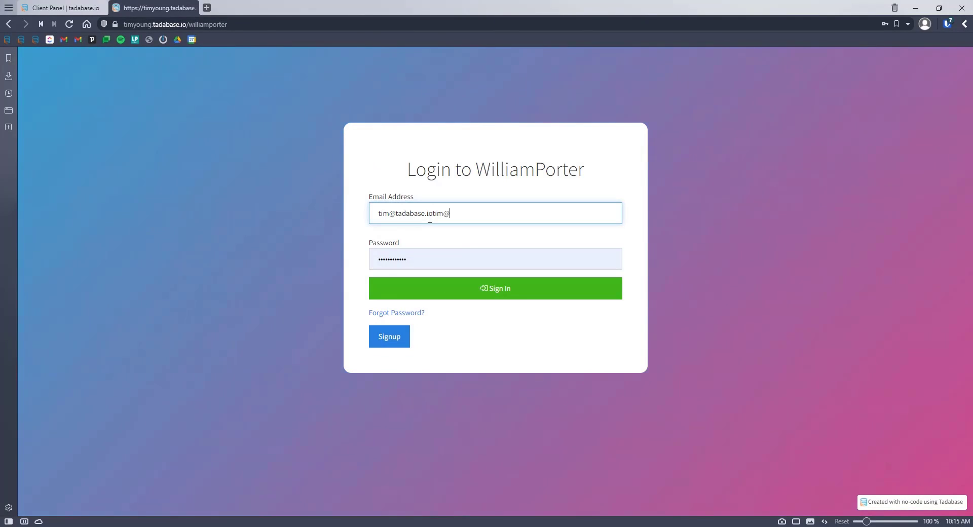
pyautogui.hotkey('ctrl', 'a')
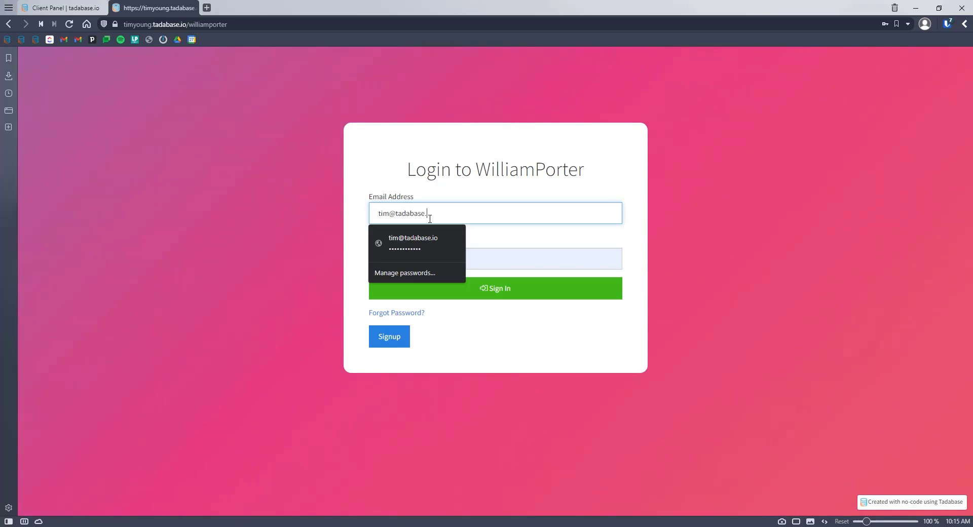
pyautogui.press('Tab')
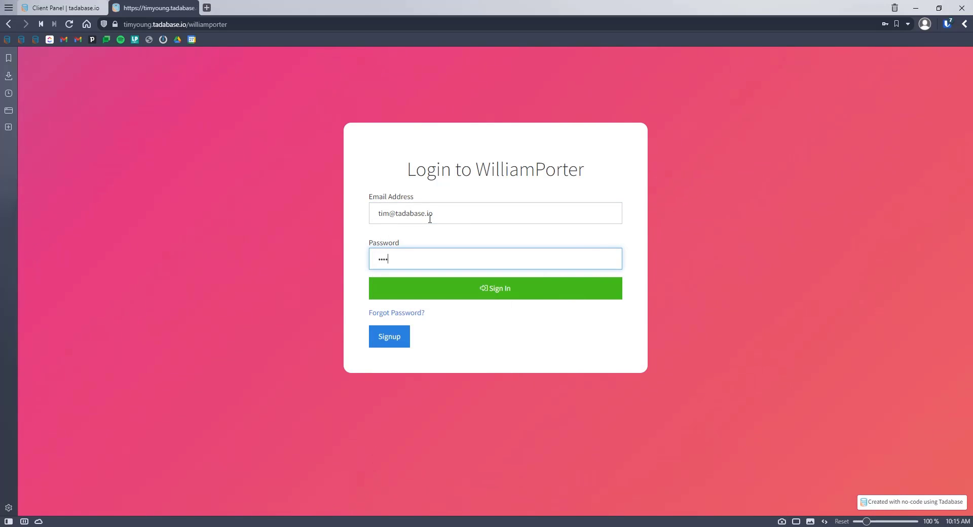
pyautogui.press('Return')
# Step: Back in the builder, preview the Activity page in the live app
pyautogui.click(61, 7)
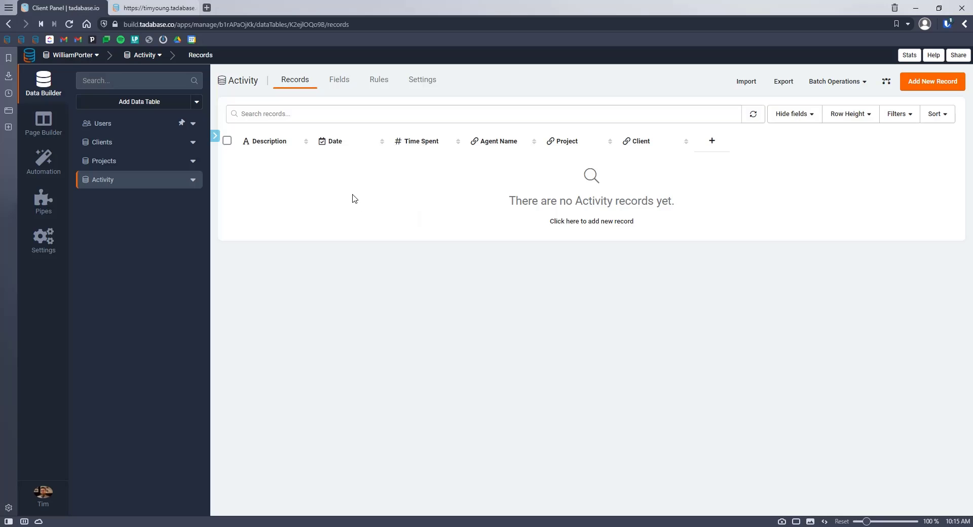
pyautogui.click(67, 123)
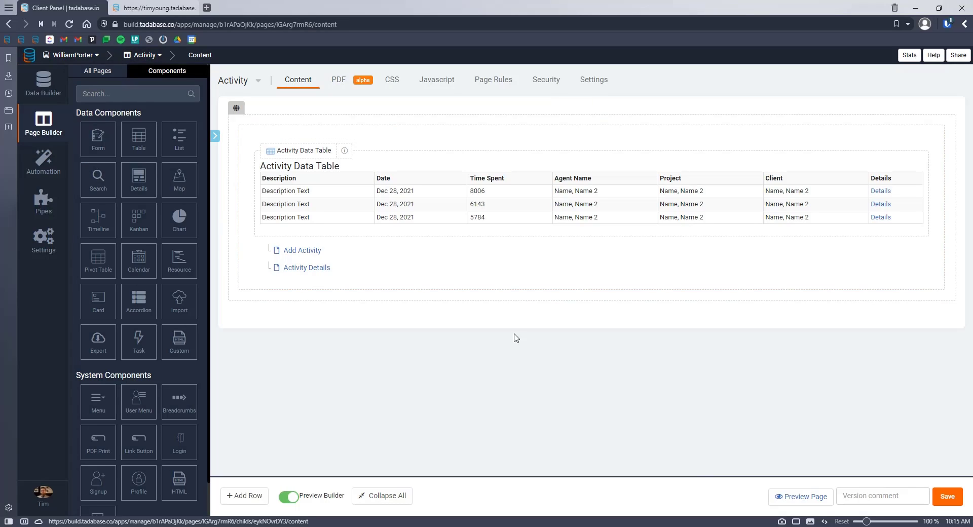
pyautogui.click(806, 496)
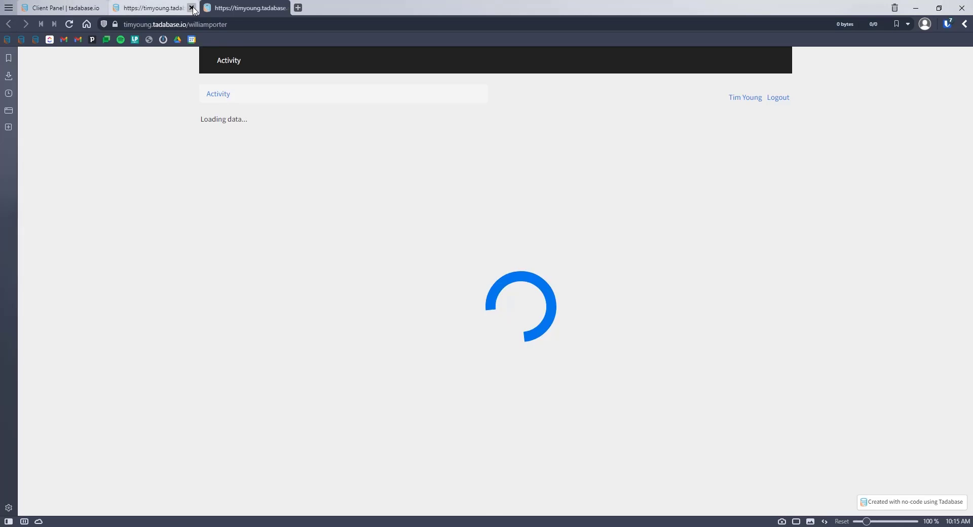
# Step: Add an activity for Acme Corp's New Website project with a pasted description and time spent 1
pyautogui.click(194, 8)
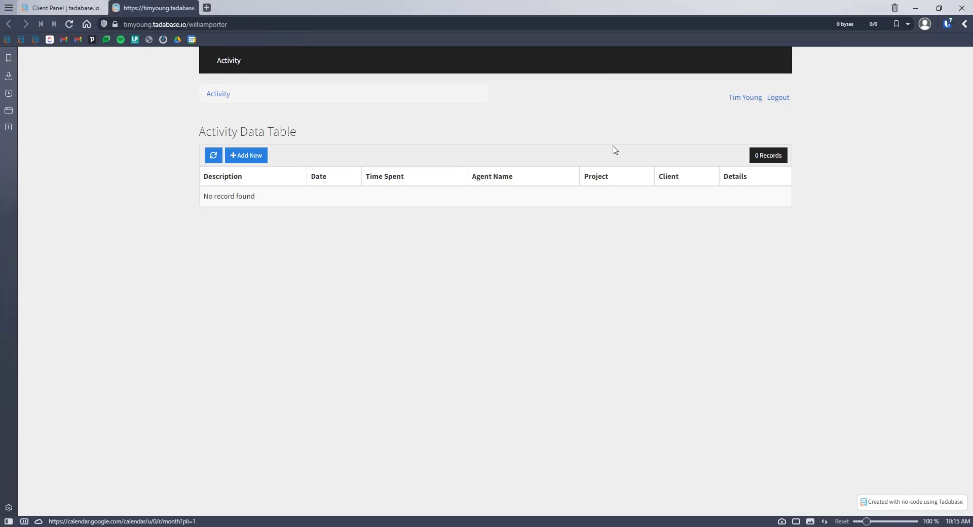
pyautogui.click(250, 158)
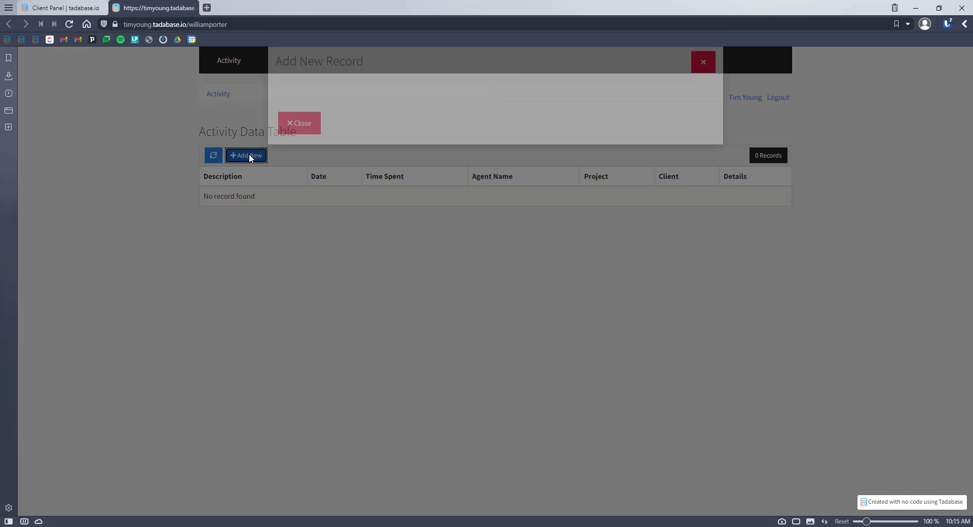
pyautogui.click(332, 134)
pyautogui.click(307, 169)
pyautogui.click(307, 170)
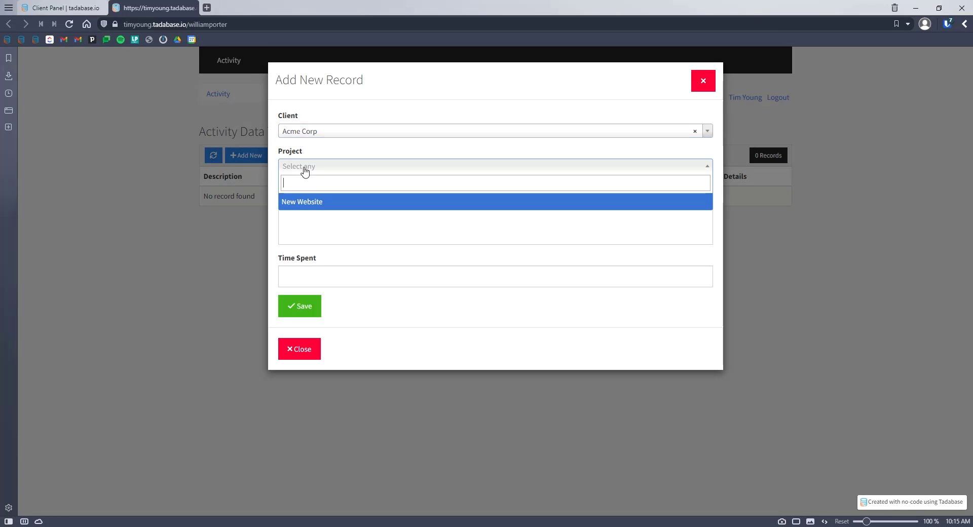
pyautogui.click(300, 200)
pyautogui.click(326, 209)
pyautogui.write('Created folder structure for website files')
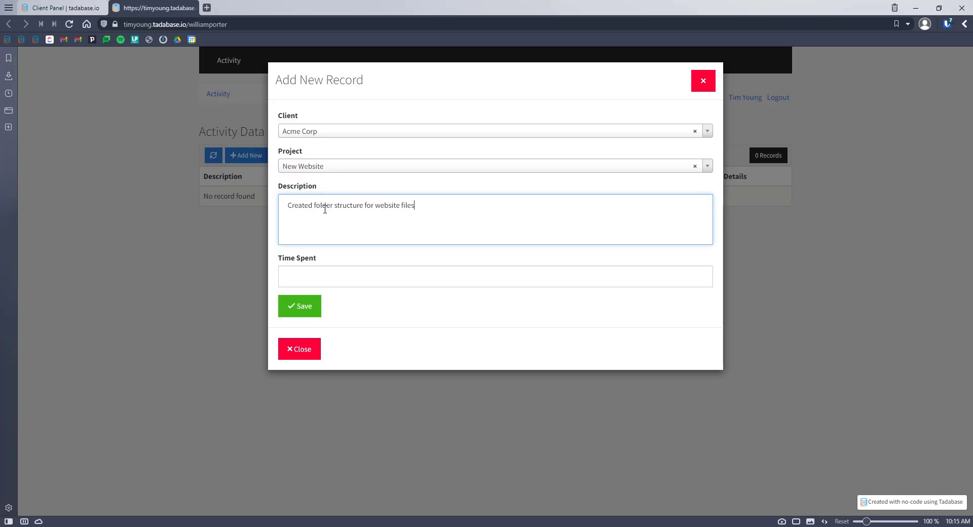
pyautogui.click(319, 276)
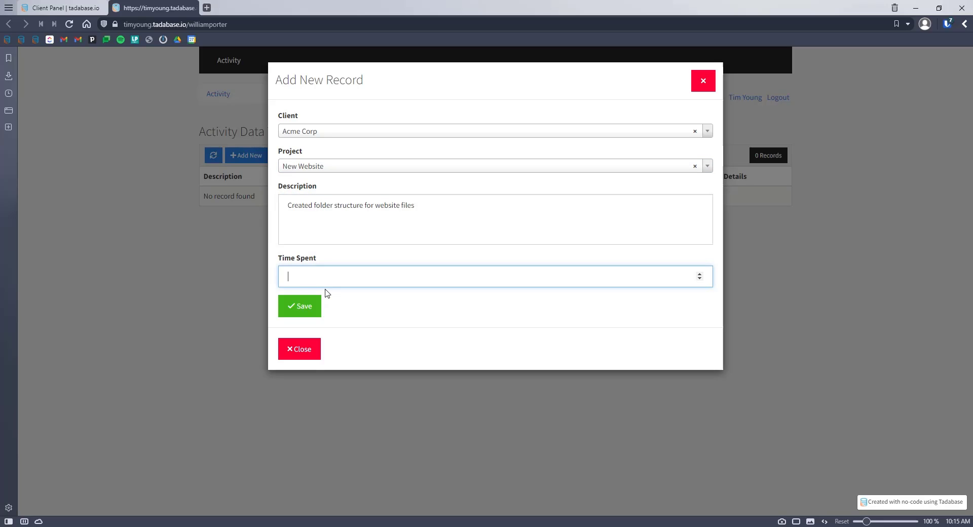
pyautogui.write('1')
pyautogui.click(289, 309)
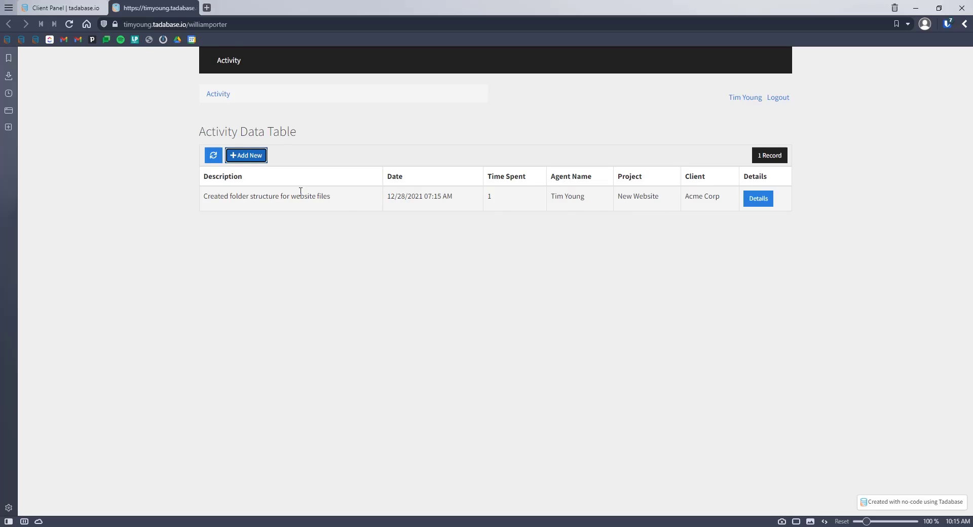
# Step: View the new activity's detail page, then return to the app builder
pyautogui.click(758, 201)
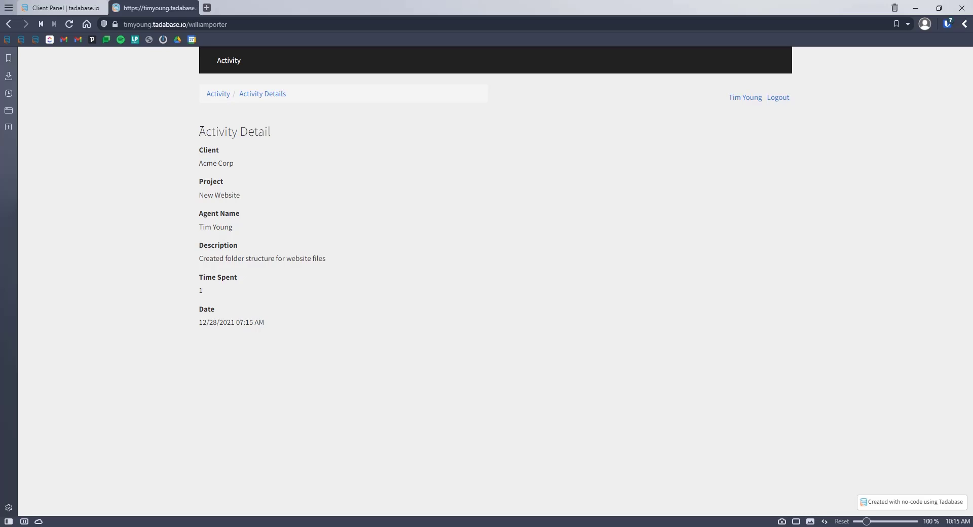
pyautogui.moveTo(201, 131); pyautogui.dragTo(267, 319)
pyautogui.click(63, 58)
pyautogui.click(60, 8)
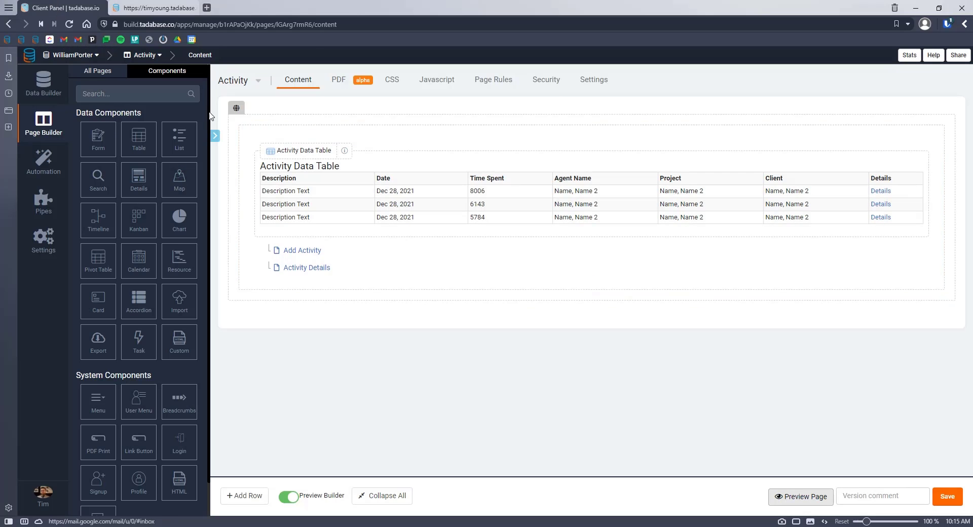
# Step: Look at the Activity Details page layout, then view the Activity table's records in Data Builder
pyautogui.click(303, 269)
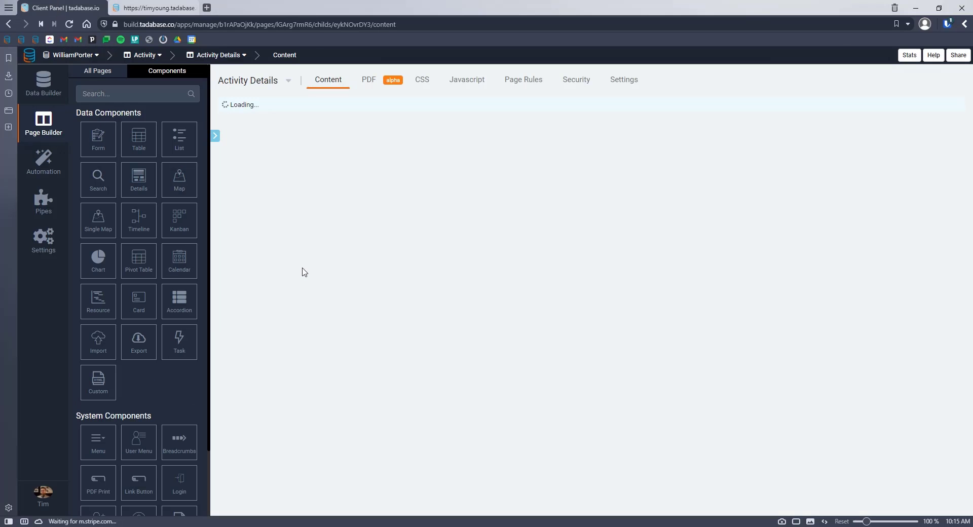
pyautogui.click(577, 153)
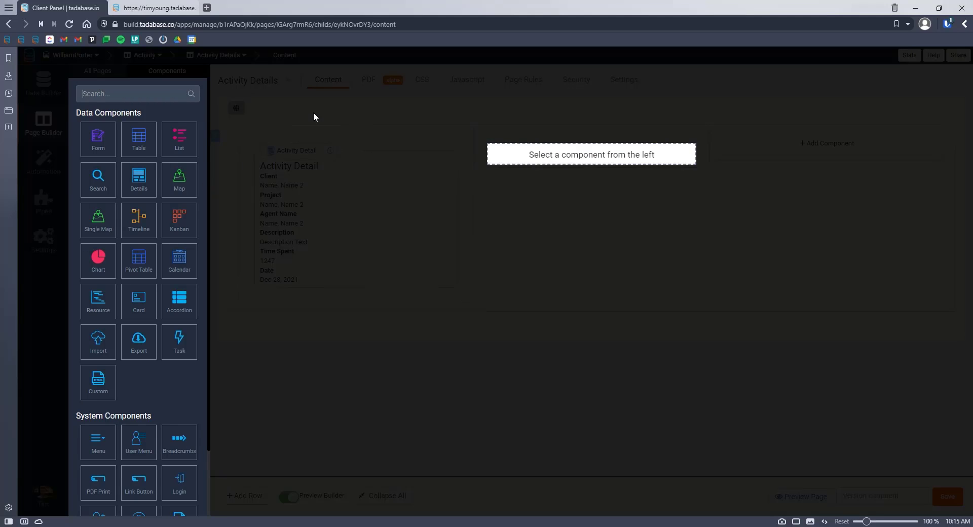
pyautogui.click(324, 160)
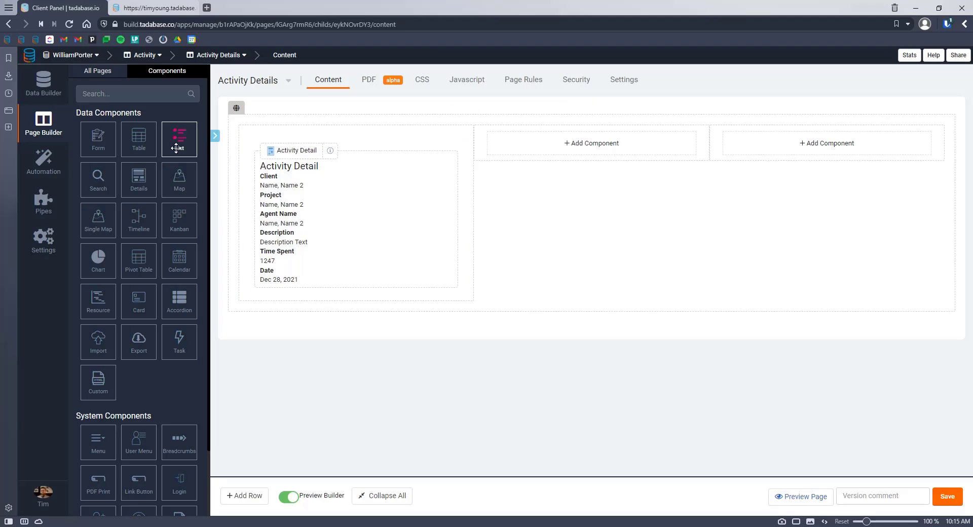
pyautogui.click(43, 82)
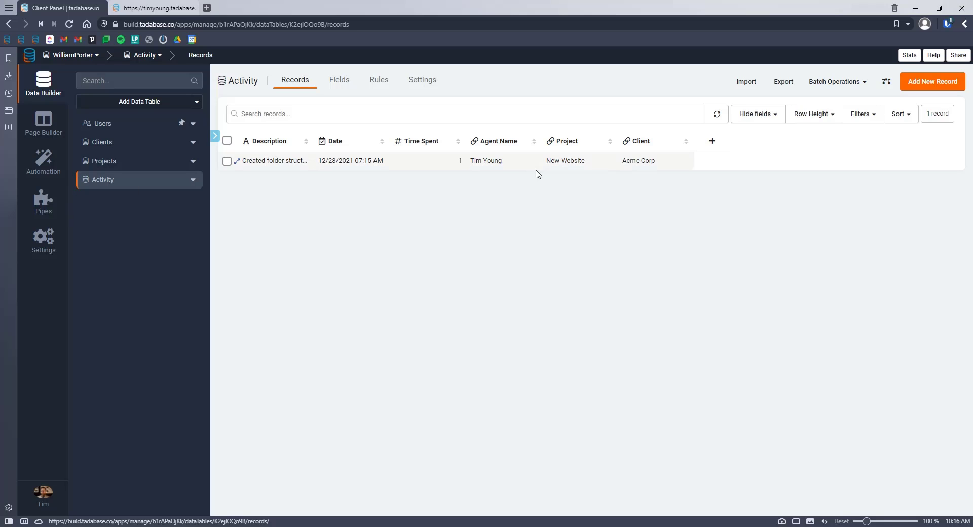
# Step: On the Activity Details page, add a Details component for the activity's connected Project
pyautogui.click(44, 122)
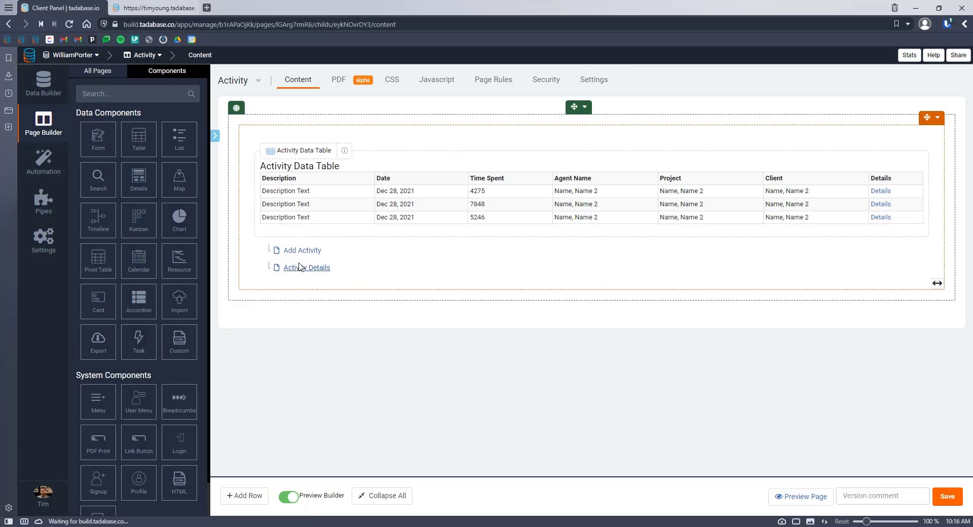
pyautogui.click(299, 268)
pyautogui.click(577, 152)
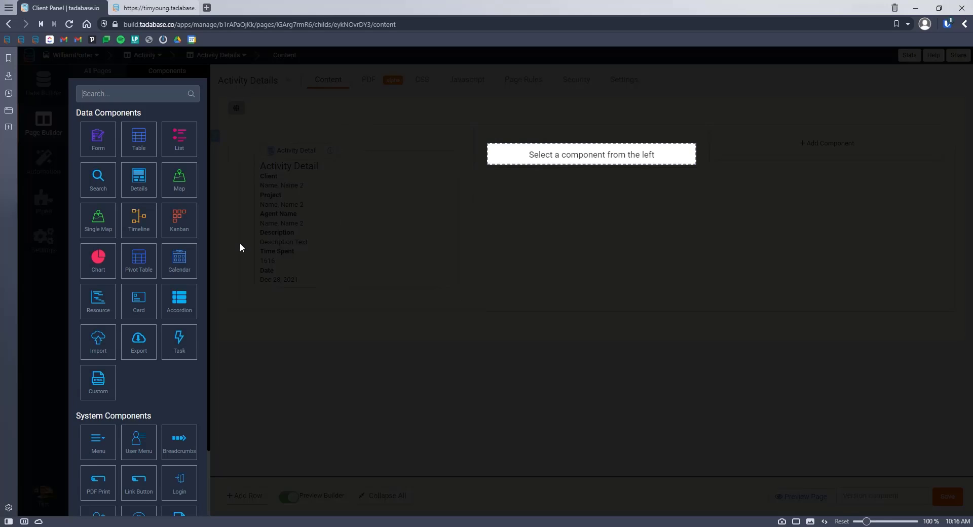
pyautogui.click(139, 180)
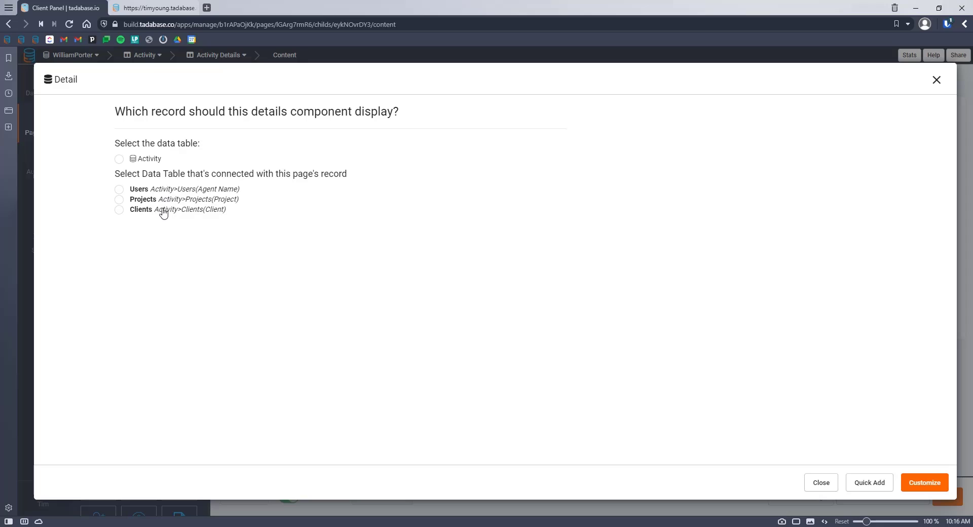
# Step: Show Project Contact above Project Name in the Projects detail and save it
pyautogui.click(923, 484)
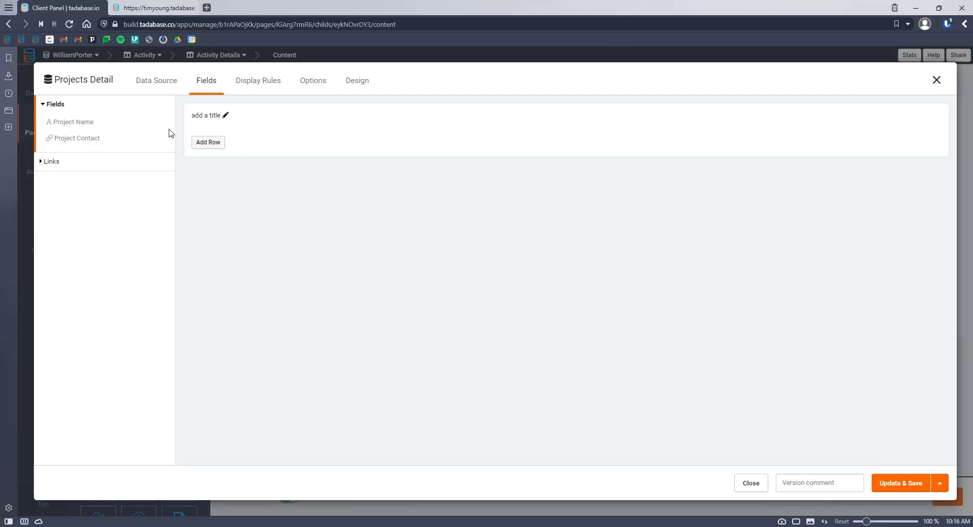
pyautogui.click(76, 123)
pyautogui.click(84, 137)
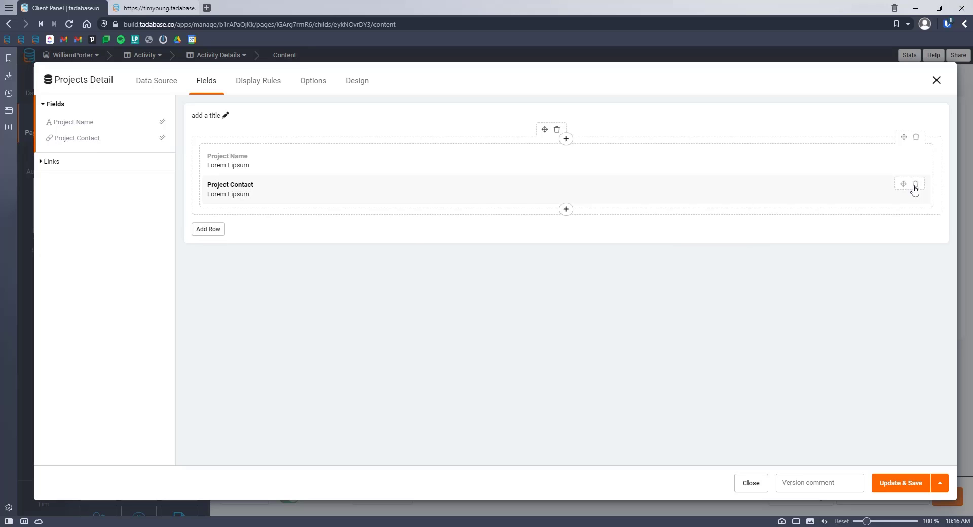
pyautogui.moveTo(902, 185); pyautogui.dragTo(904, 150)
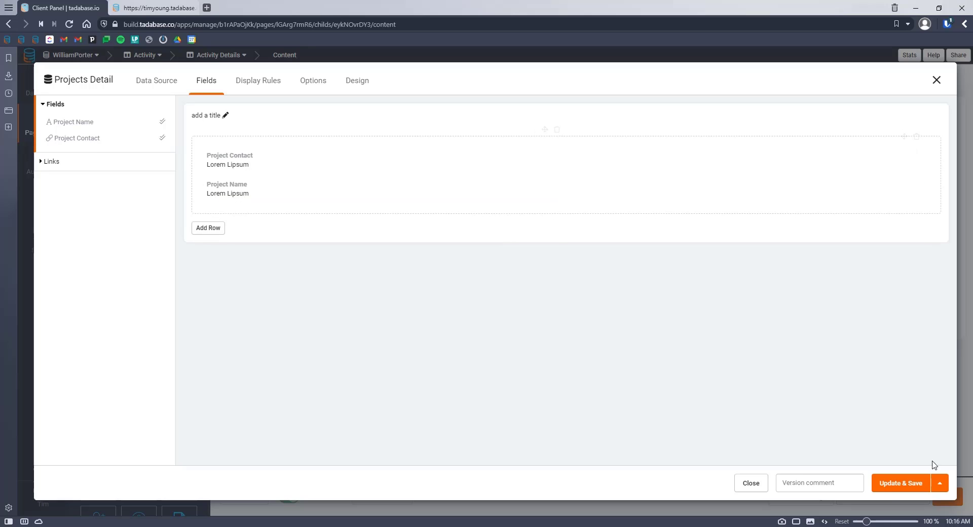
pyautogui.click(893, 484)
pyautogui.click(799, 152)
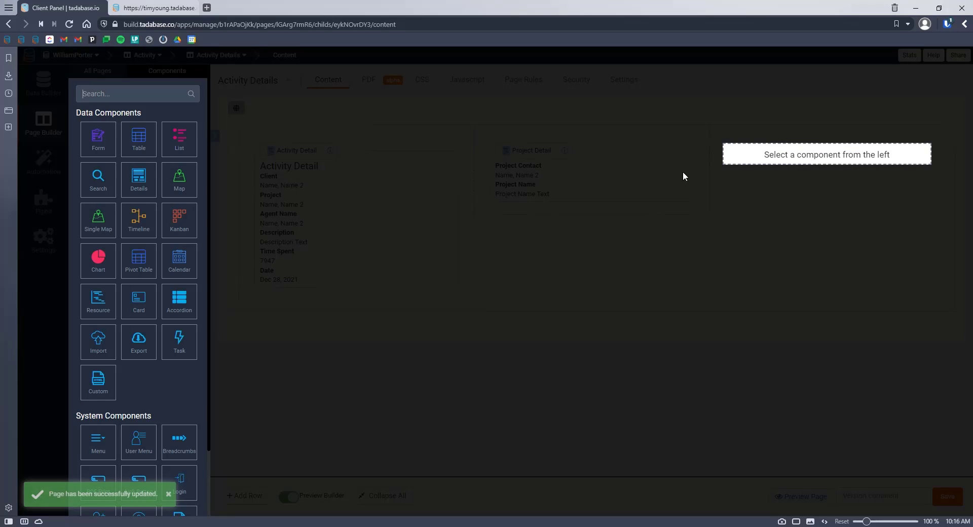
# Step: Add a Clients details block listing Client Name, Client Contact, Client Address and Status, then save
pyautogui.click(139, 181)
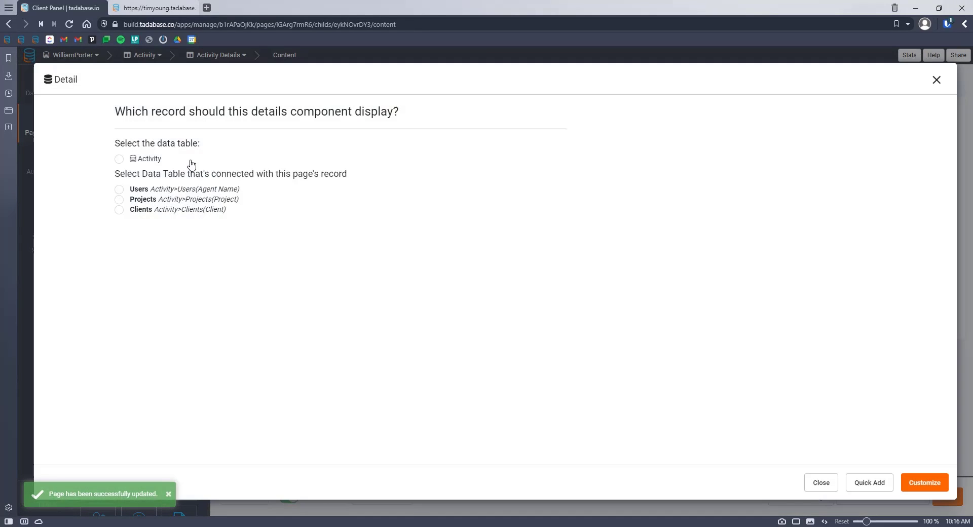
pyautogui.click(156, 214)
pyautogui.click(925, 483)
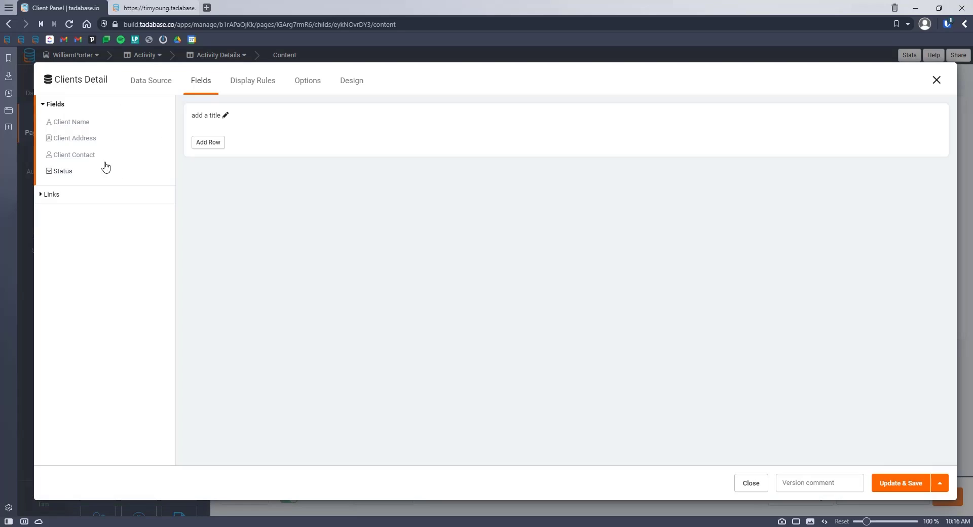
pyautogui.click(74, 157)
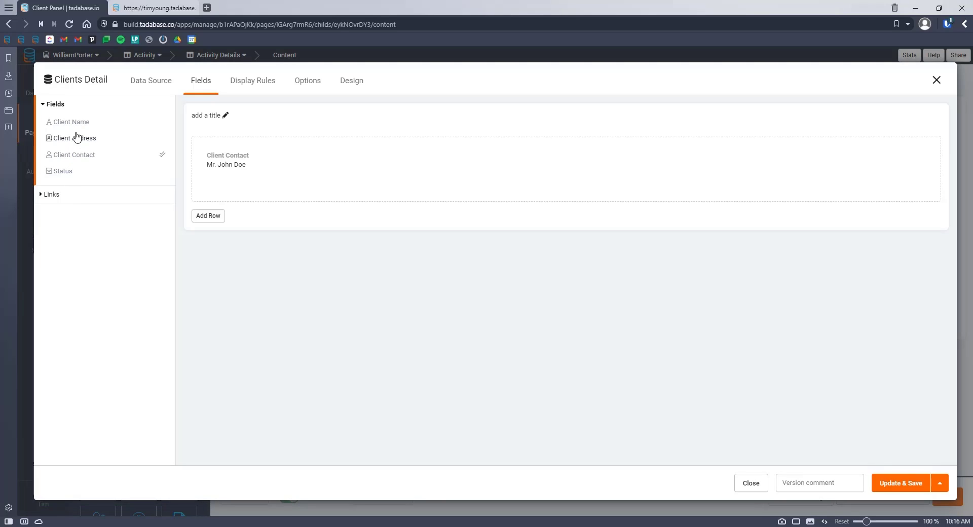
pyautogui.click(916, 156)
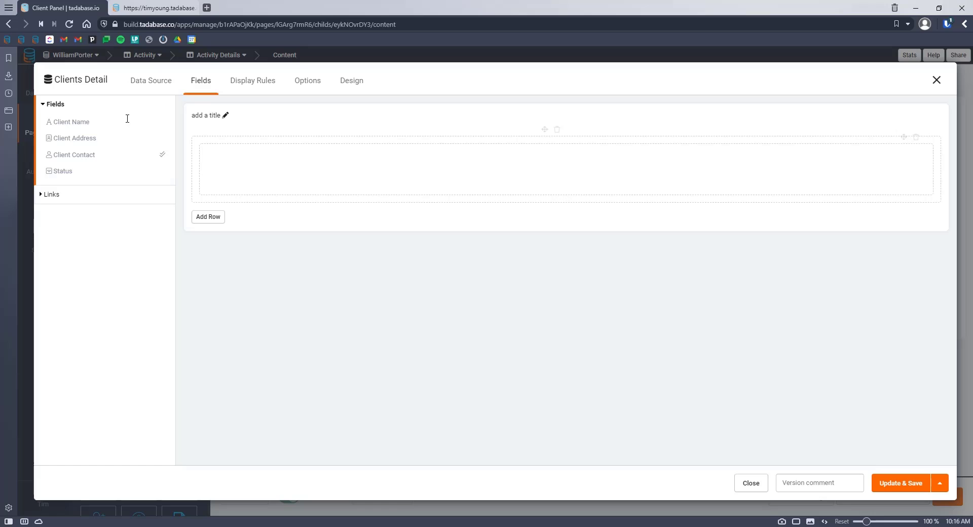
pyautogui.click(63, 122)
pyautogui.click(71, 155)
pyautogui.click(67, 139)
pyautogui.click(63, 172)
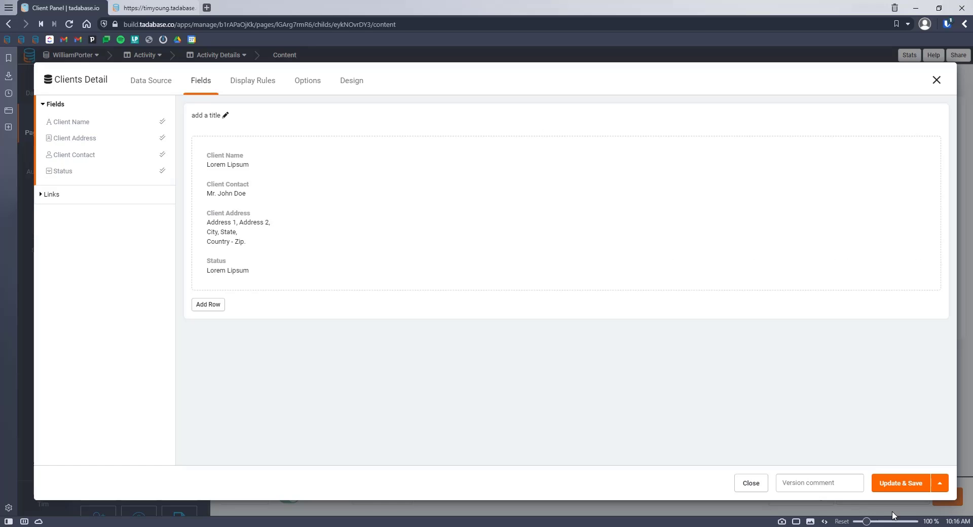
pyautogui.click(892, 486)
# Step: Reload the live Activity detail page to check the current blocks
pyautogui.click(152, 7)
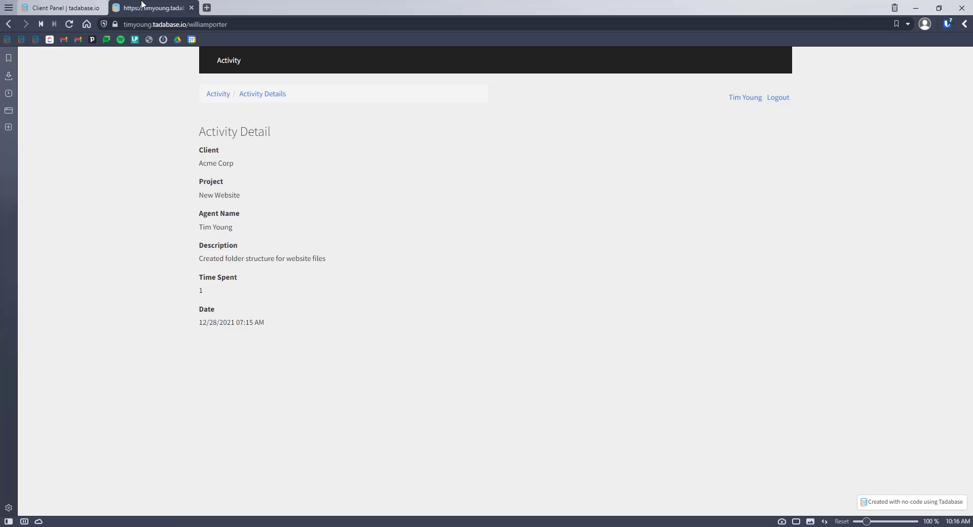
pyautogui.press('F5')
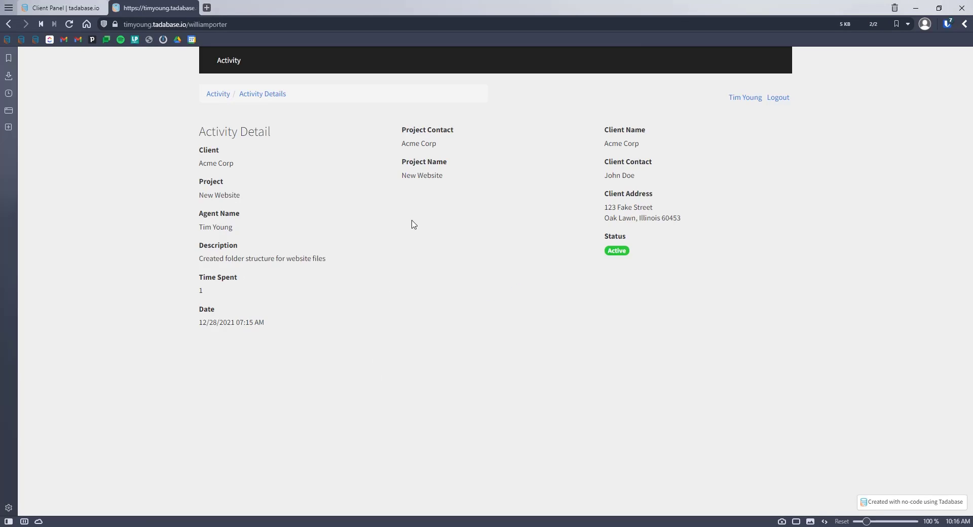
pyautogui.click(60, 8)
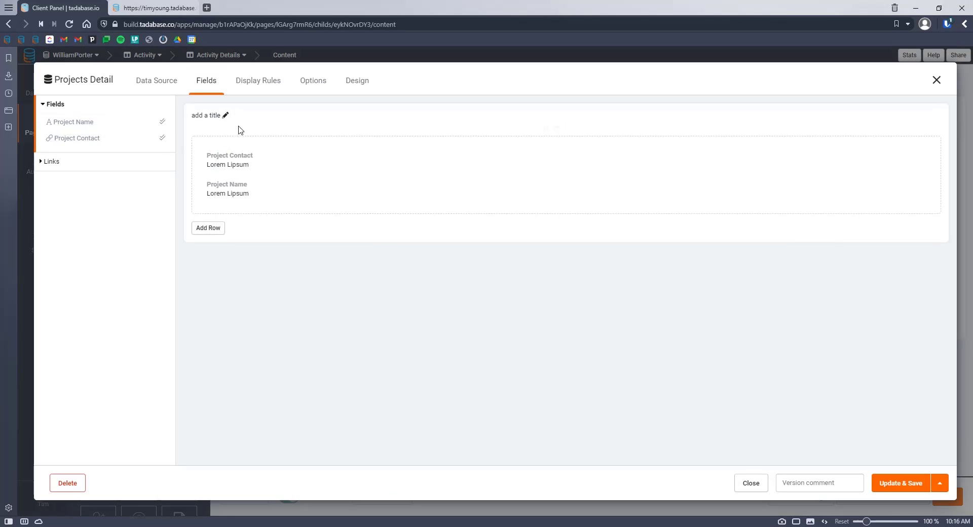
# Step: Title the project detail block 'Project Details' and save it
pyautogui.click(229, 121)
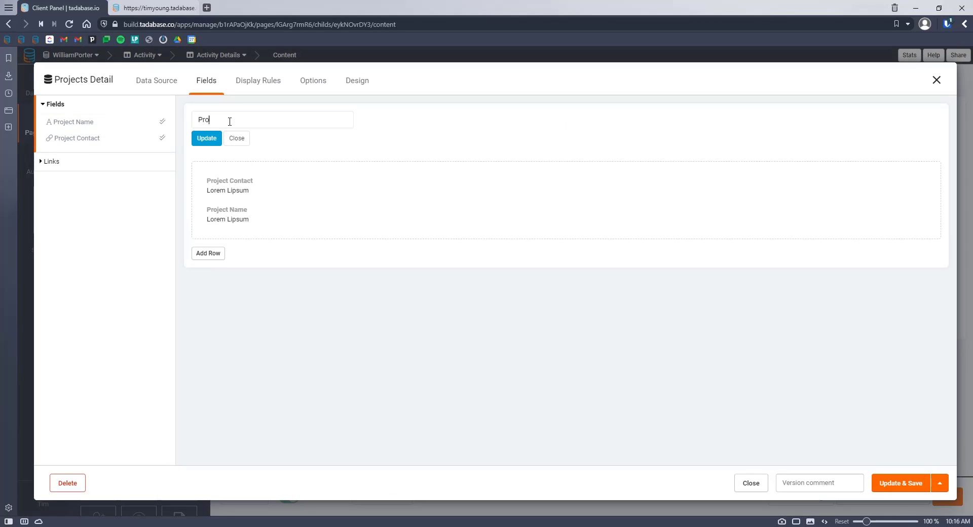
pyautogui.write('Projke')
pyautogui.press('BackSpace')
pyautogui.press('BackSpace')
pyautogui.write('ect D')
pyautogui.press('Return')
pyautogui.click(884, 484)
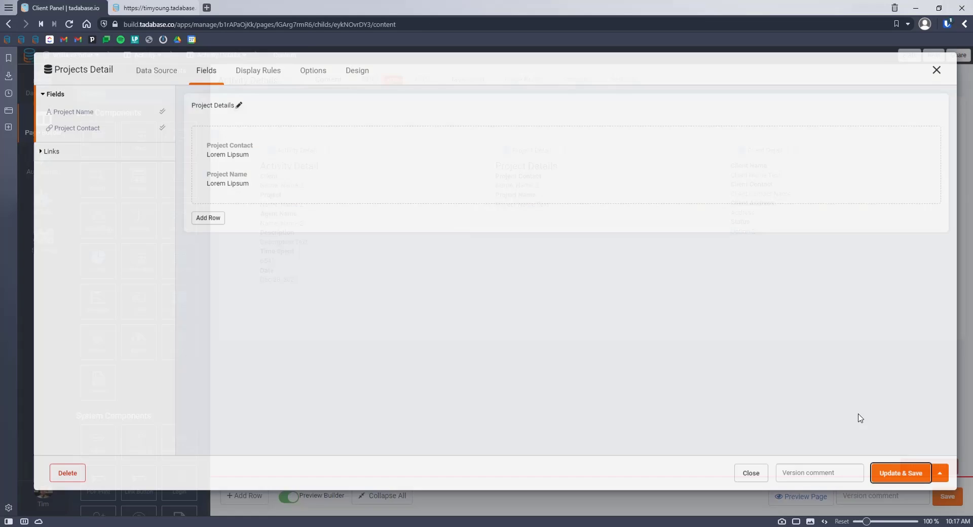
# Step: Title the client detail block 'Client Details' and save it
pyautogui.click(795, 173)
pyautogui.click(223, 121)
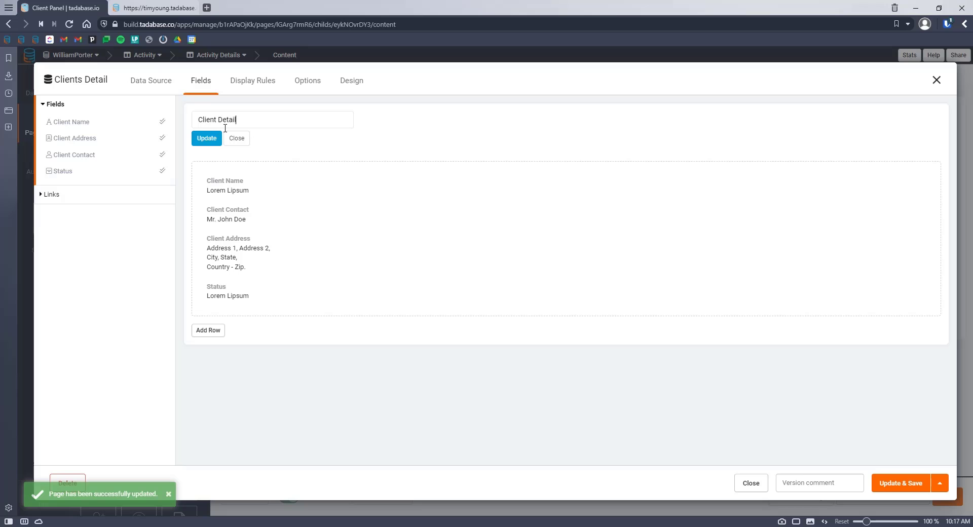
pyautogui.click(214, 139)
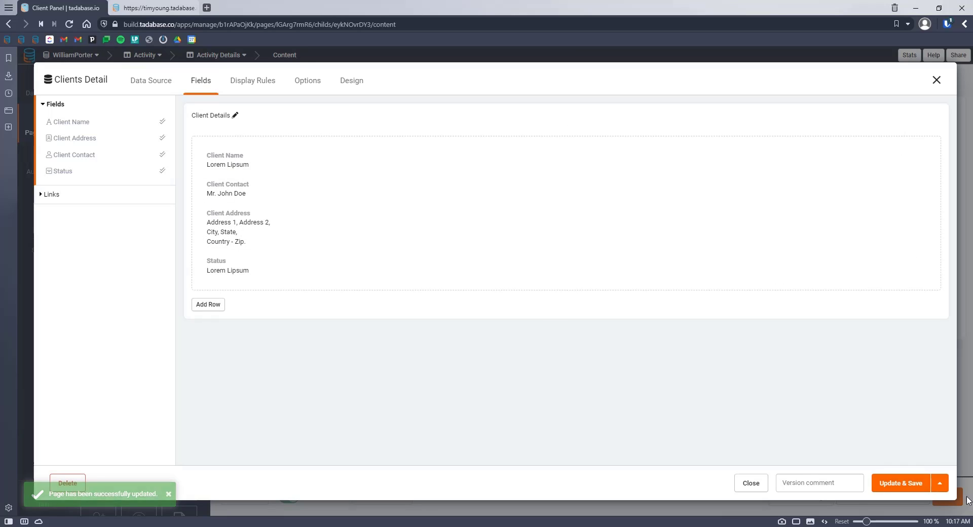
pyautogui.click(920, 483)
# Step: Reload the live page to confirm both headings, then open the Activity Data Table's settings
pyautogui.click(121, 77)
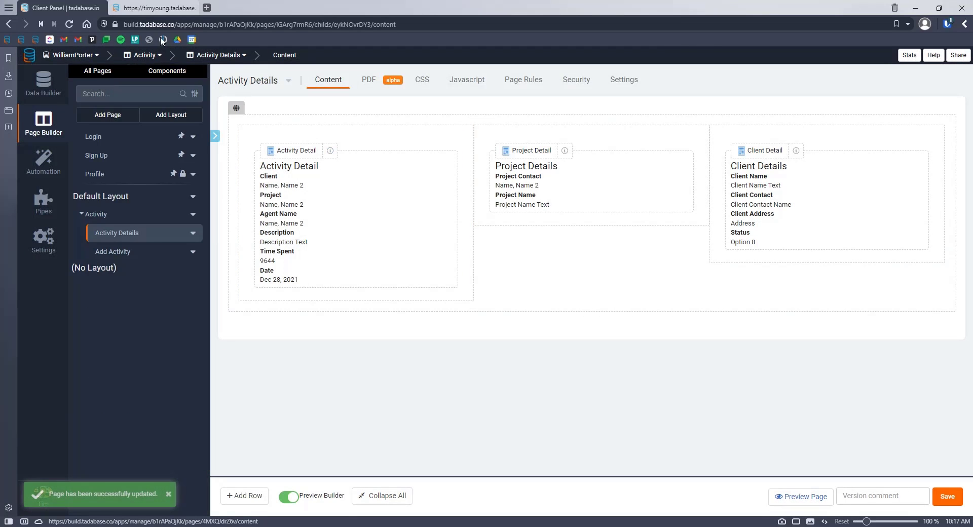
pyautogui.hotkey('ctrl', 'Tab')
pyautogui.click(67, 25)
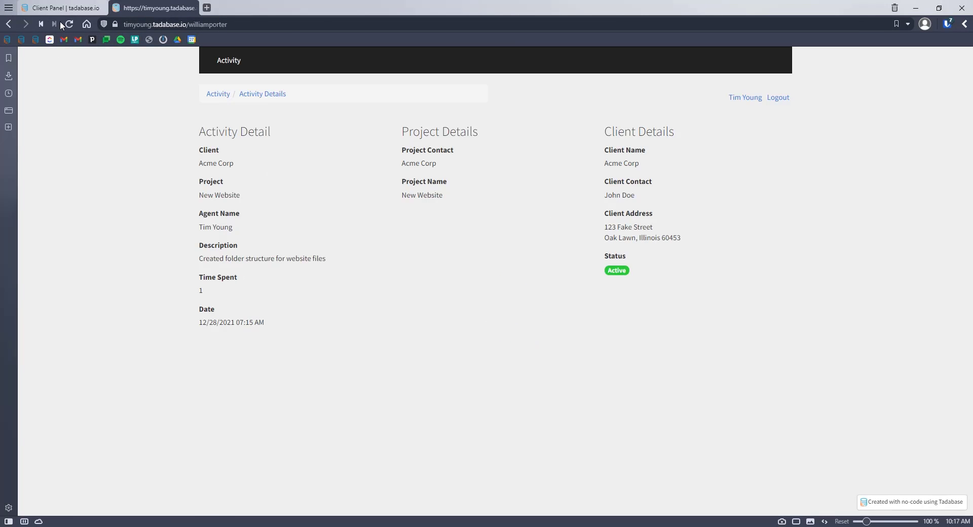
pyautogui.click(61, 8)
pyautogui.click(105, 217)
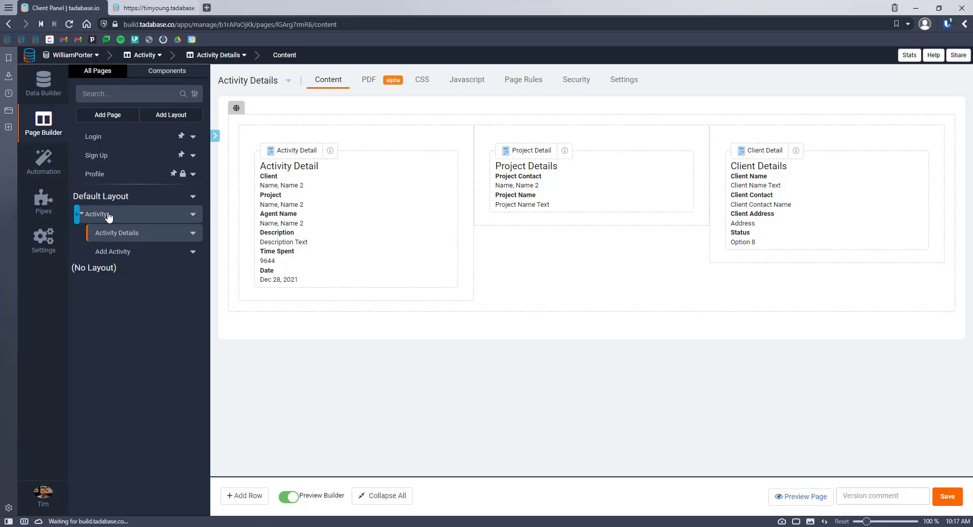
pyautogui.click(437, 192)
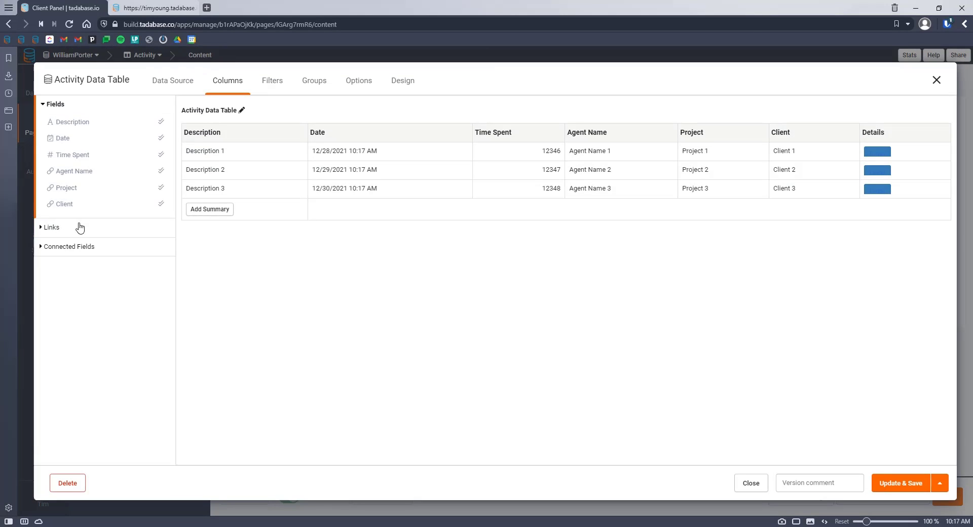
# Step: Add connected Client Name and Client Address columns, move Details to the end, and save
pyautogui.click(74, 245)
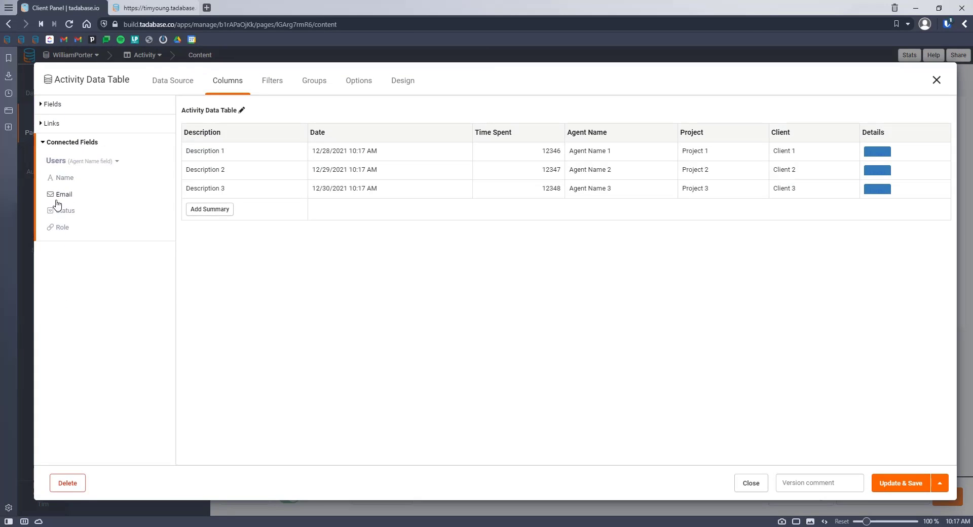
pyautogui.click(79, 161)
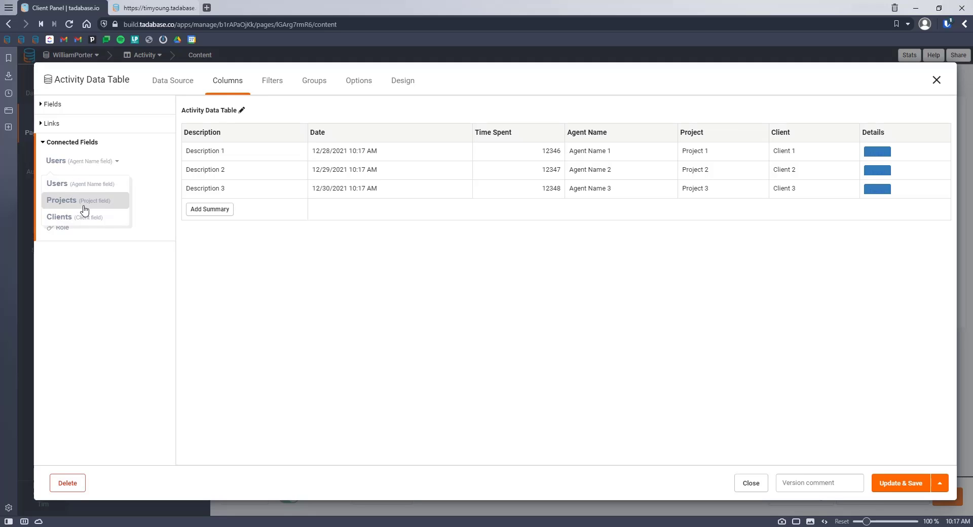
pyautogui.click(96, 208)
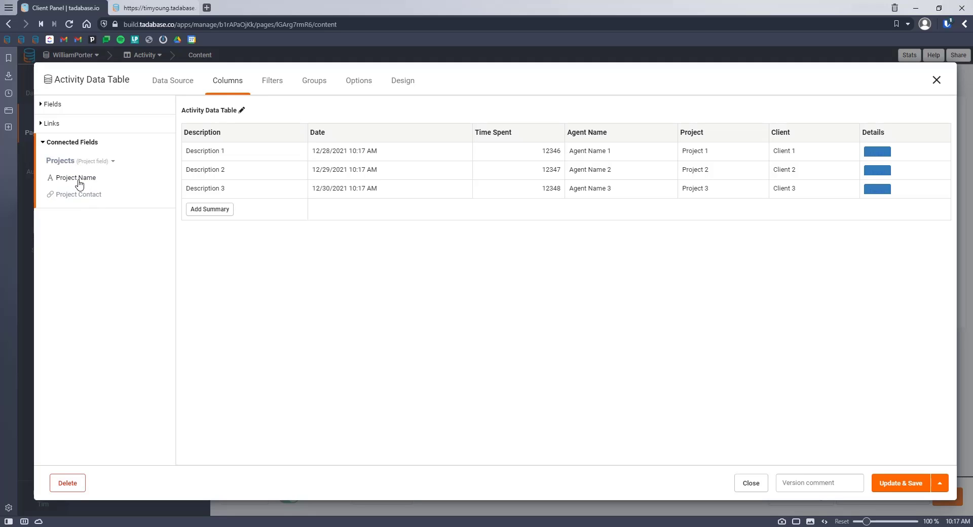
pyautogui.click(85, 162)
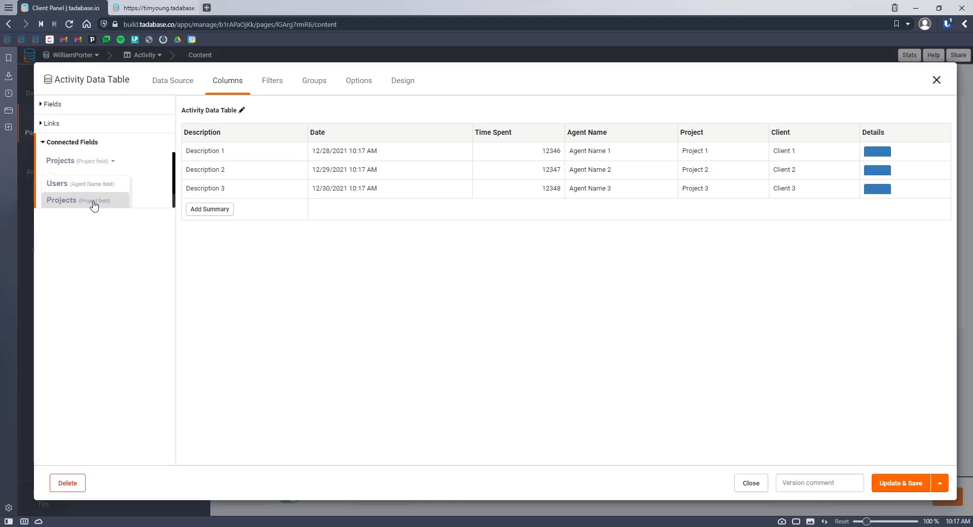
pyautogui.click(89, 198)
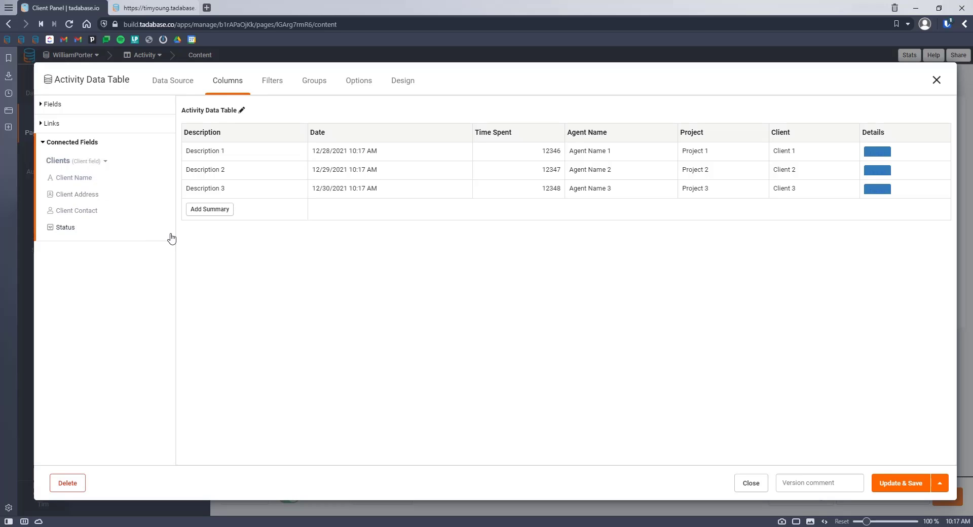
pyautogui.click(82, 178)
pyautogui.click(81, 194)
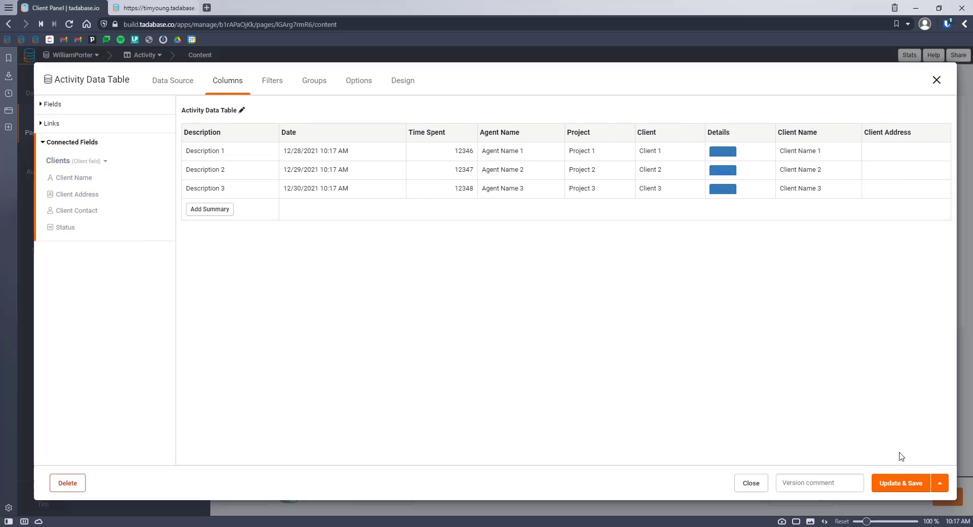
pyautogui.moveTo(719, 133); pyautogui.dragTo(944, 154)
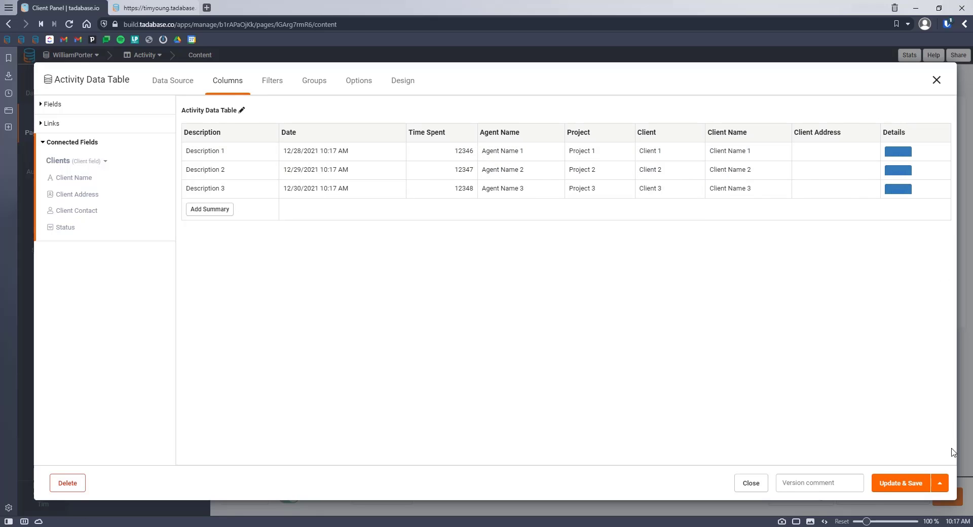
pyautogui.click(898, 479)
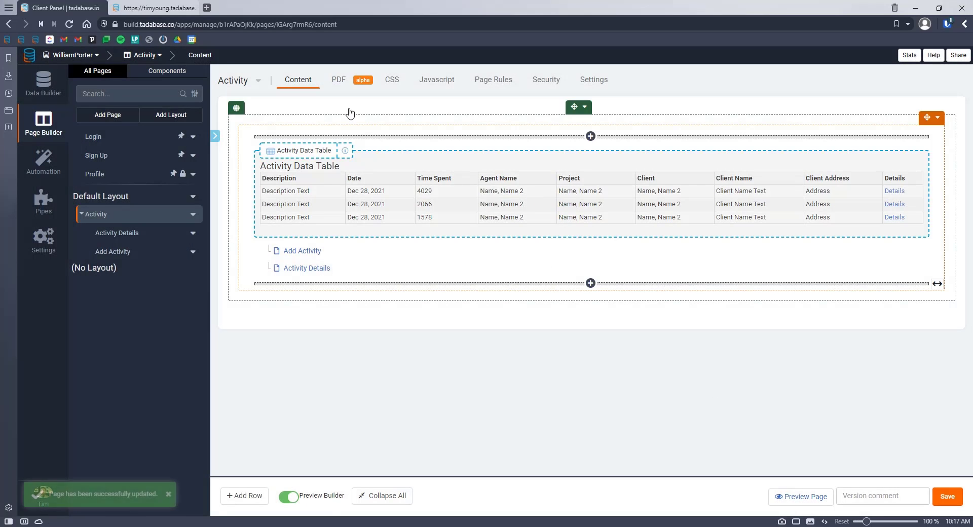
# Step: Check the client columns on the live Activity list, then view the Activity table's records
pyautogui.click(170, 8)
pyautogui.click(220, 95)
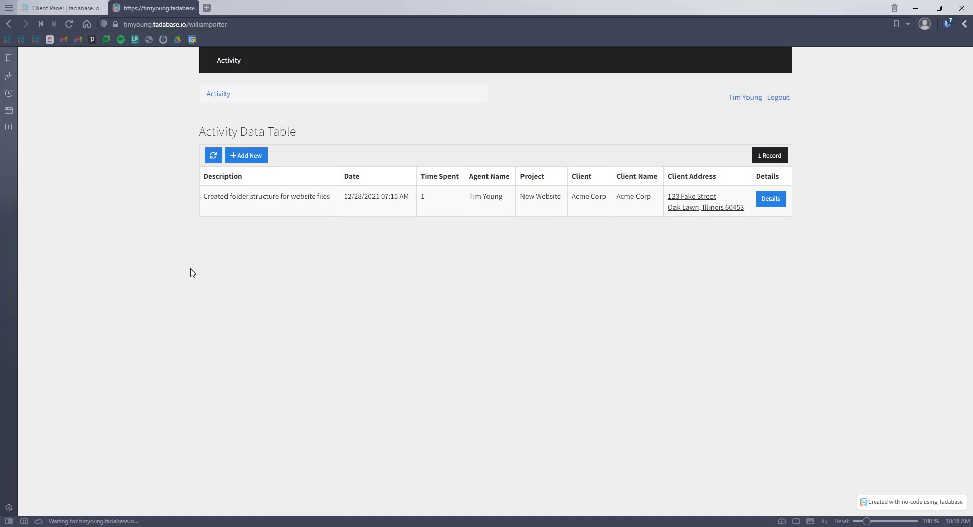
pyautogui.click(59, 13)
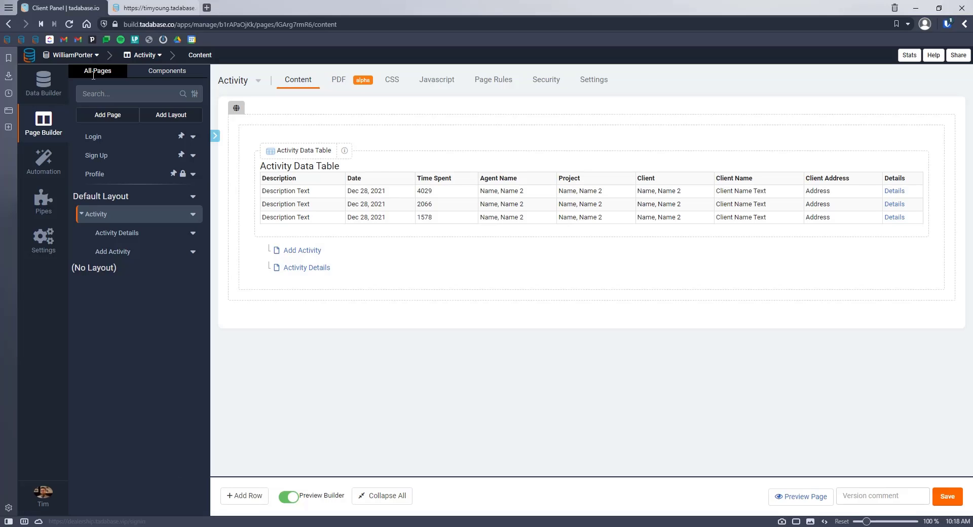
pyautogui.click(43, 84)
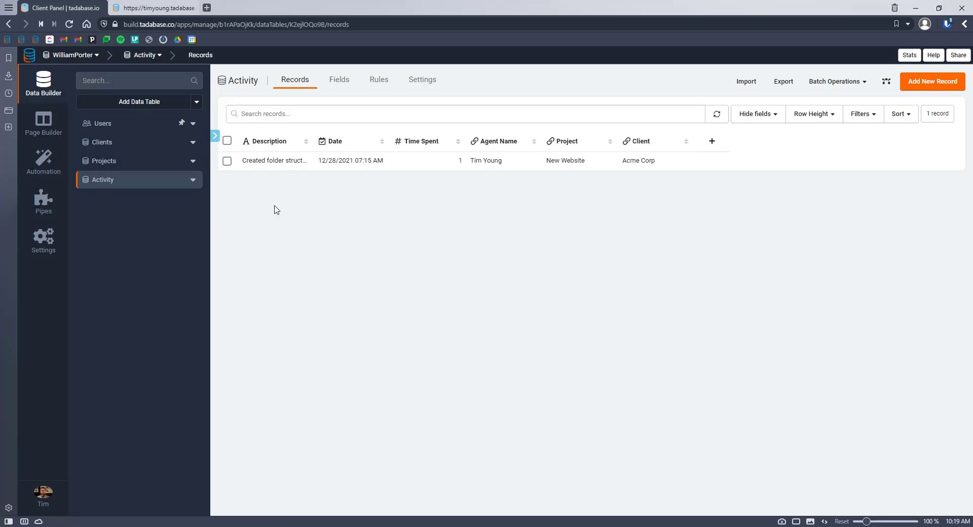
# Step: Browse the Activity table's records and rules, then return to the live Activity Data Table
pyautogui.click(43, 121)
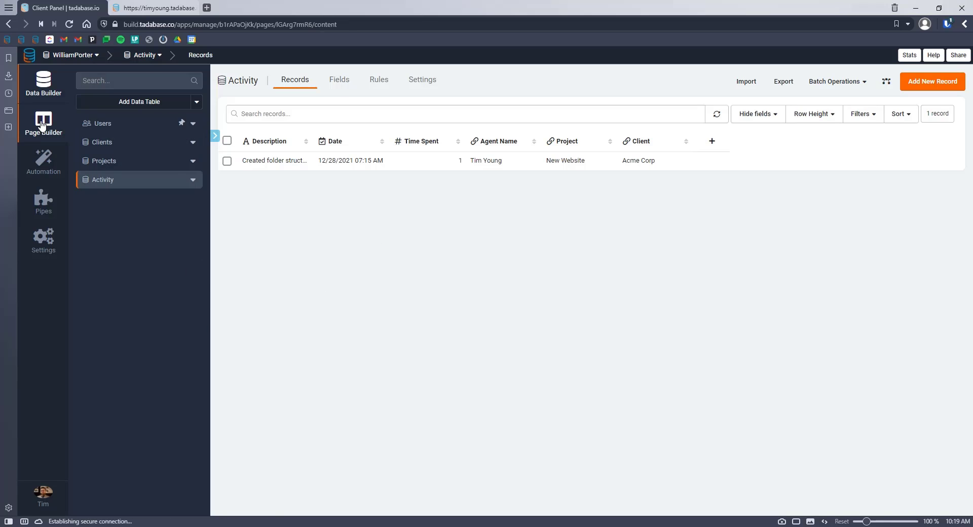
pyautogui.moveTo(401, 215)
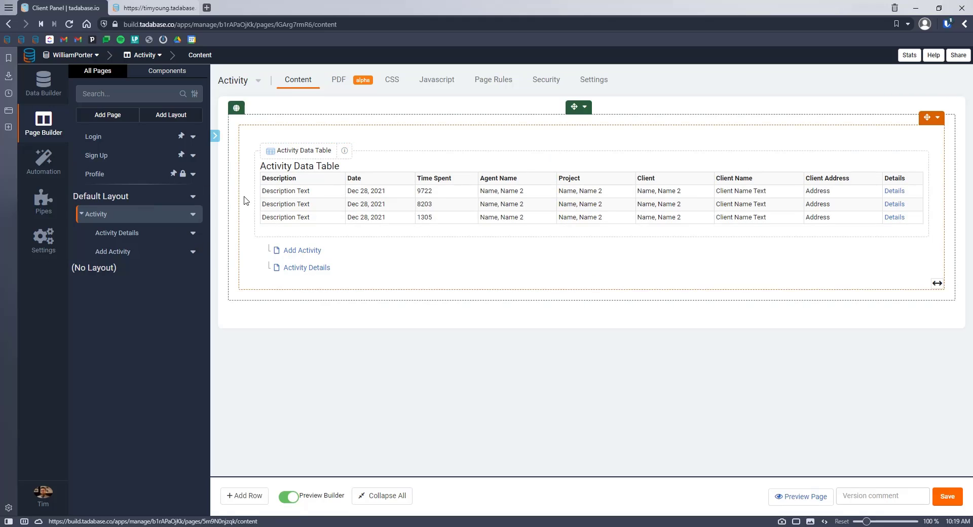
pyautogui.click(44, 81)
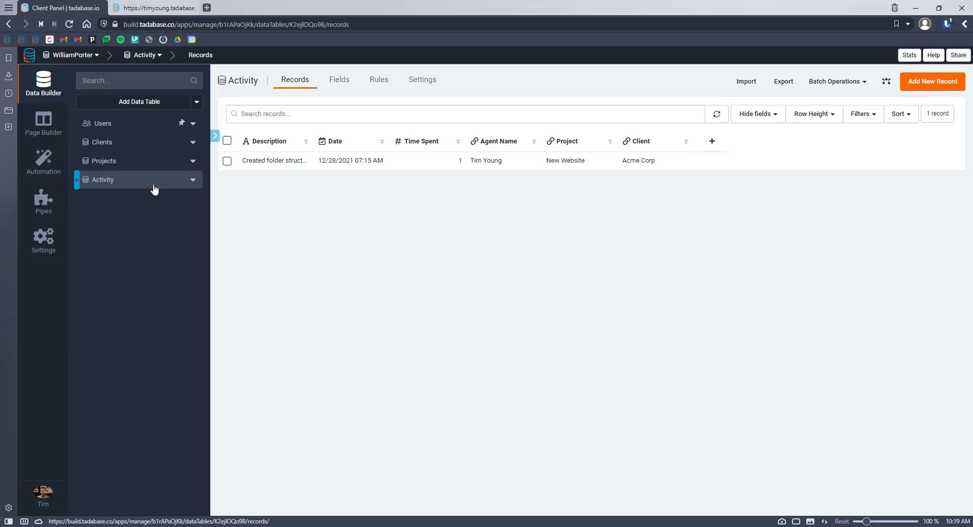
pyautogui.click(44, 122)
pyautogui.click(43, 81)
pyautogui.click(393, 87)
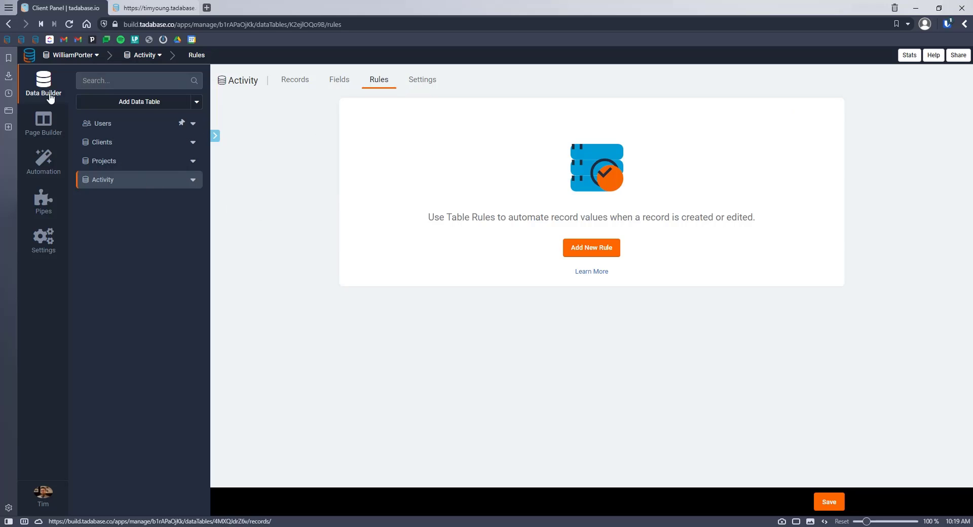
pyautogui.click(55, 142)
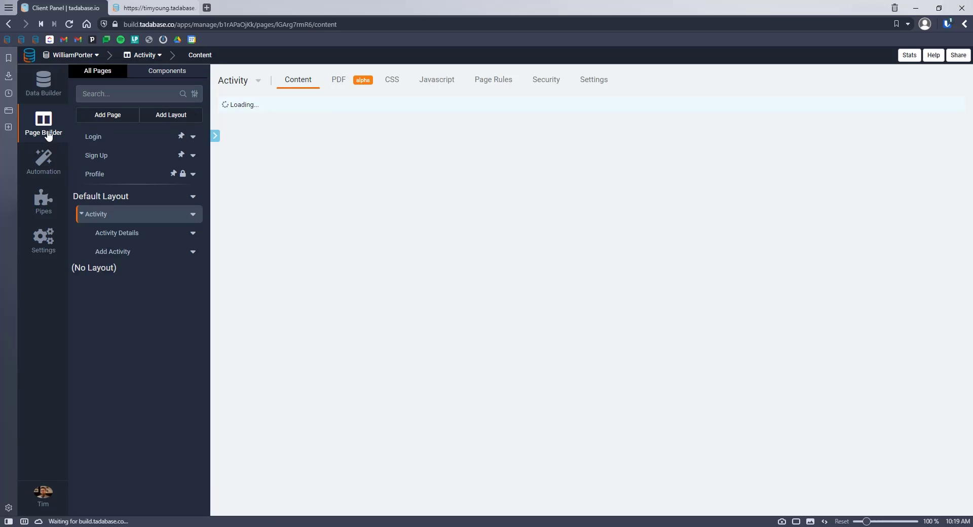
pyautogui.click(146, 10)
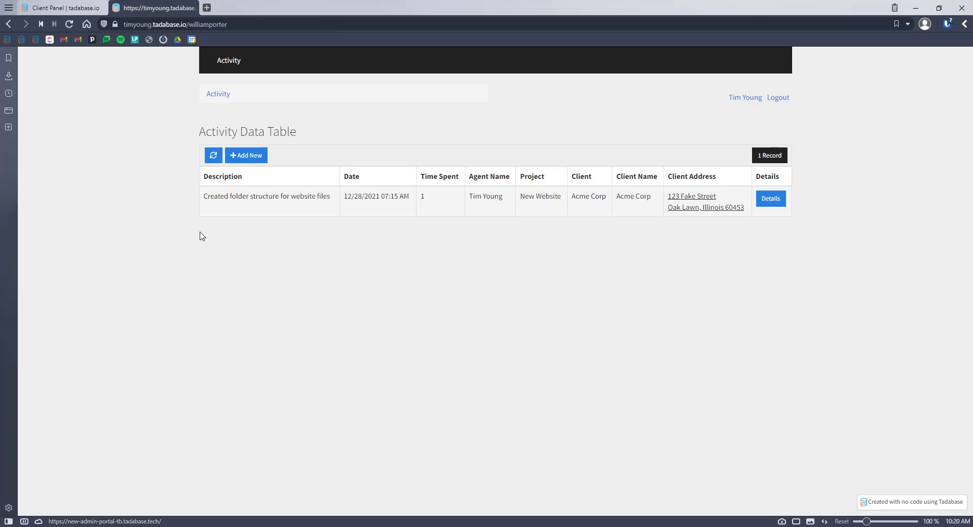